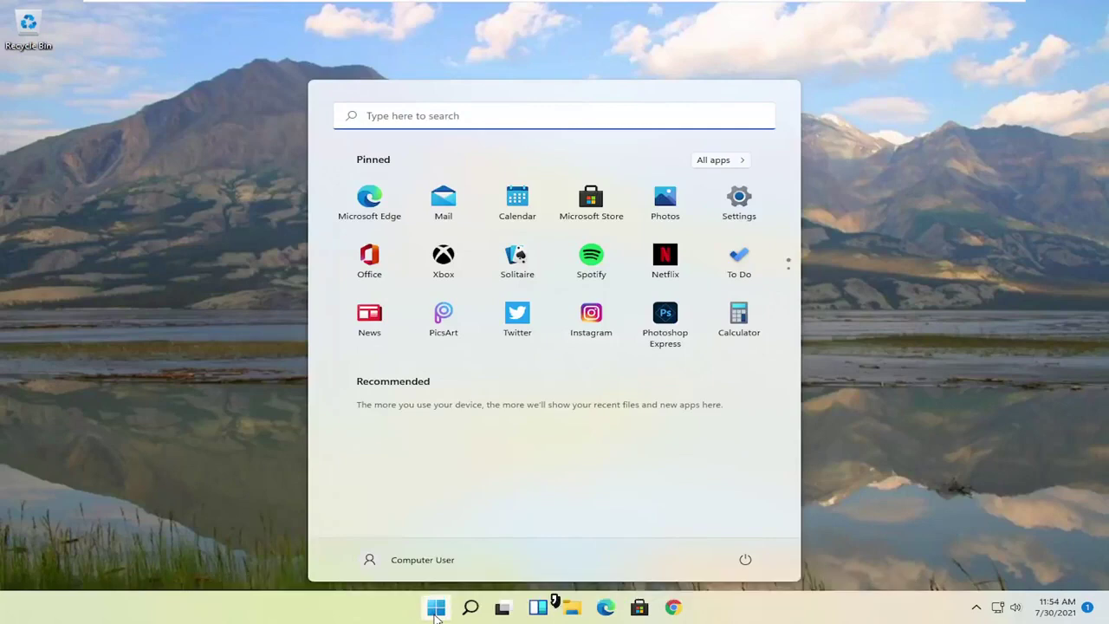
# Search for "registry editor" and run Registry Editor as administrator, allowing it to make changes to the device.
pyautogui.write('regis')
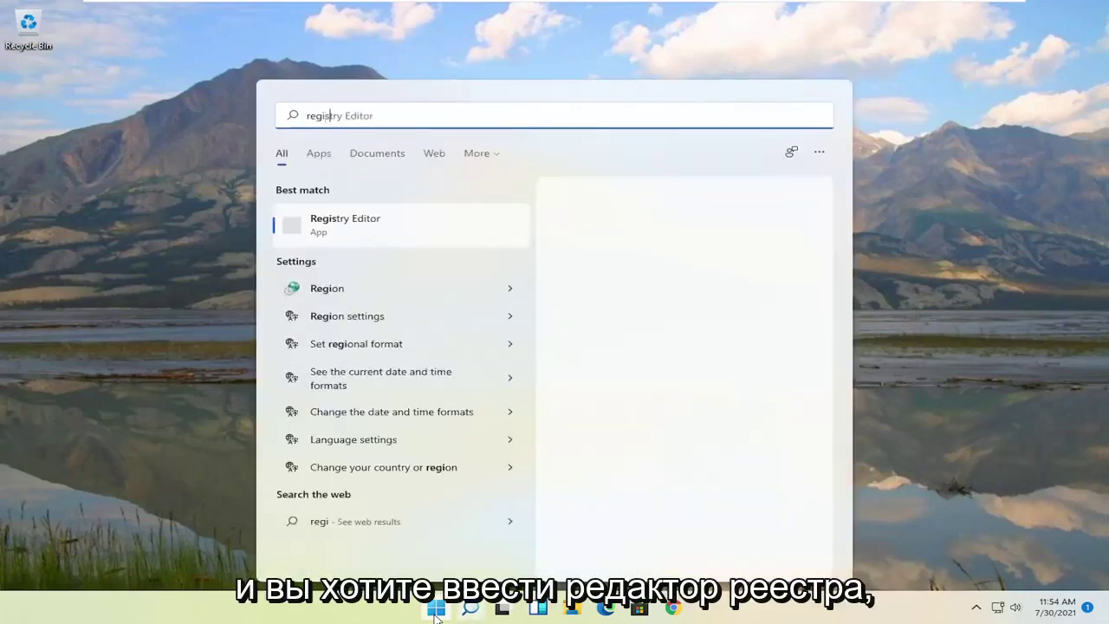
pyautogui.write('try editor')
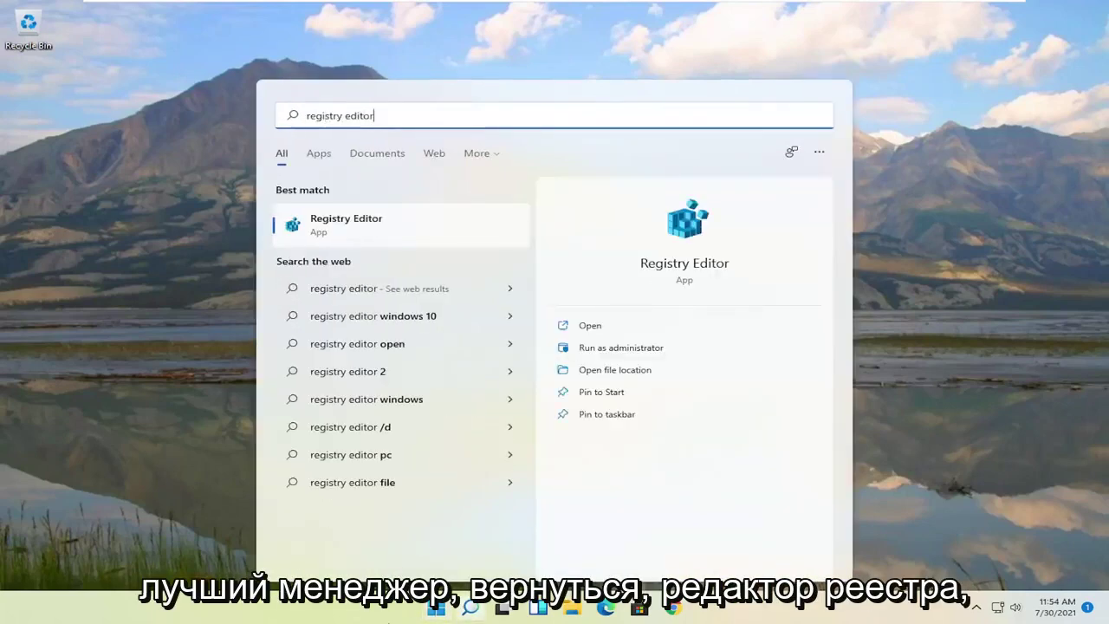
pyautogui.rightClick(317, 229)
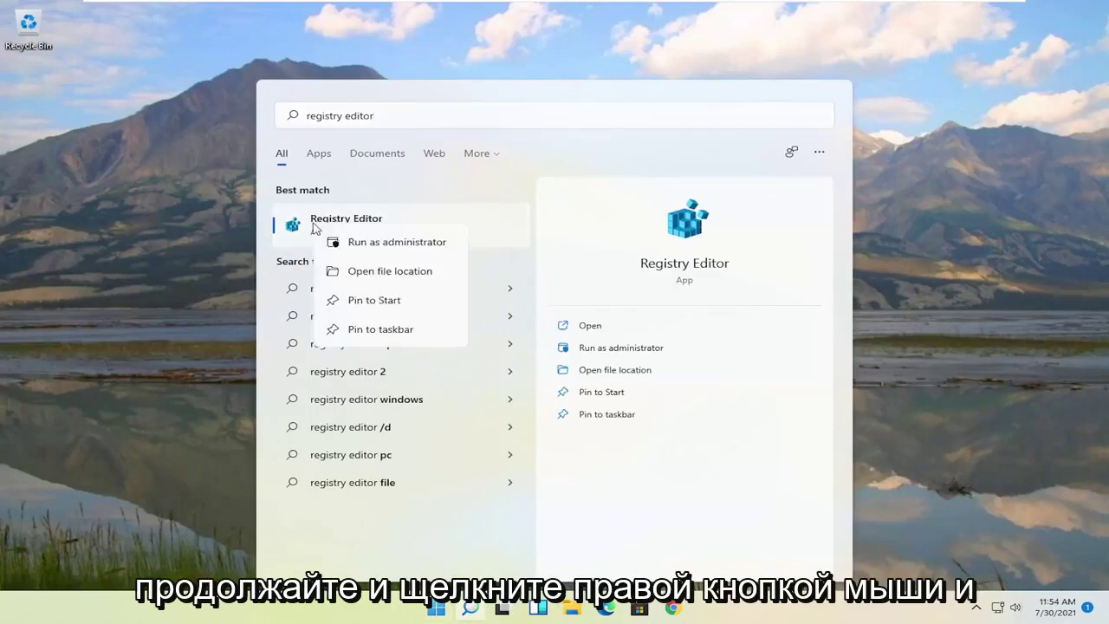
pyautogui.click(399, 246)
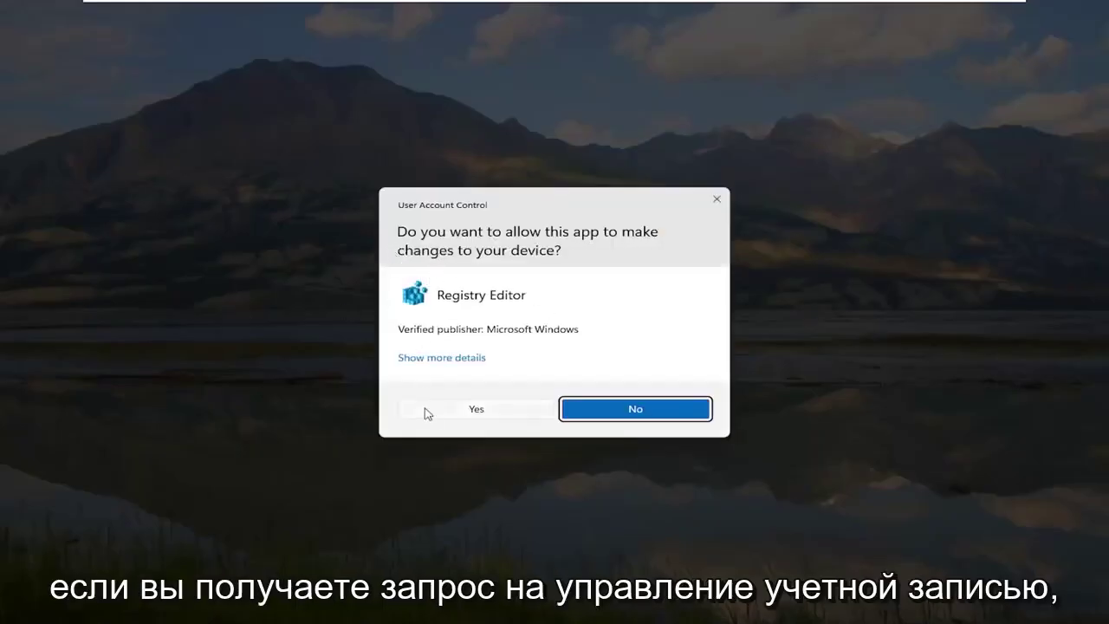
pyautogui.click(485, 410)
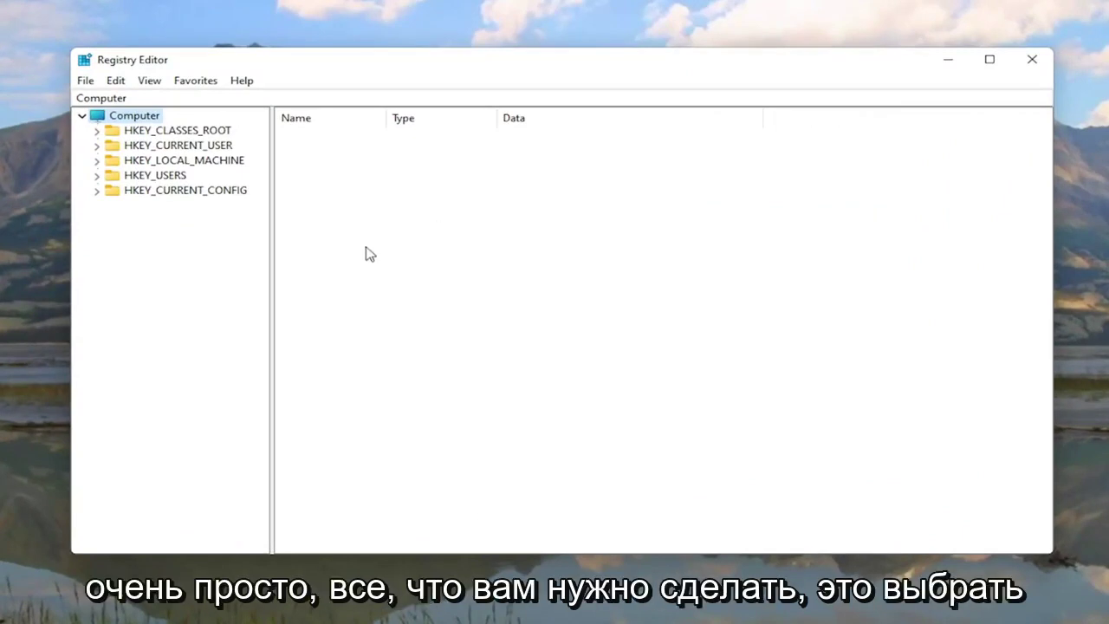
# Preview exporting the whole registry as a backup to the Desktop, and cancel the export.
pyautogui.click(85, 81)
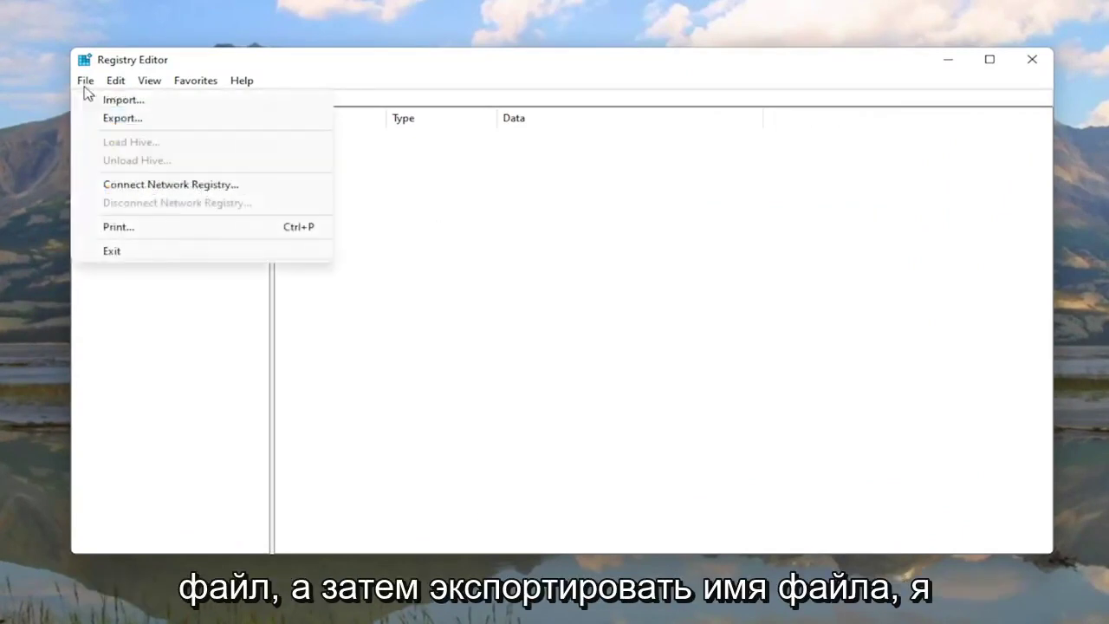
pyautogui.click(98, 117)
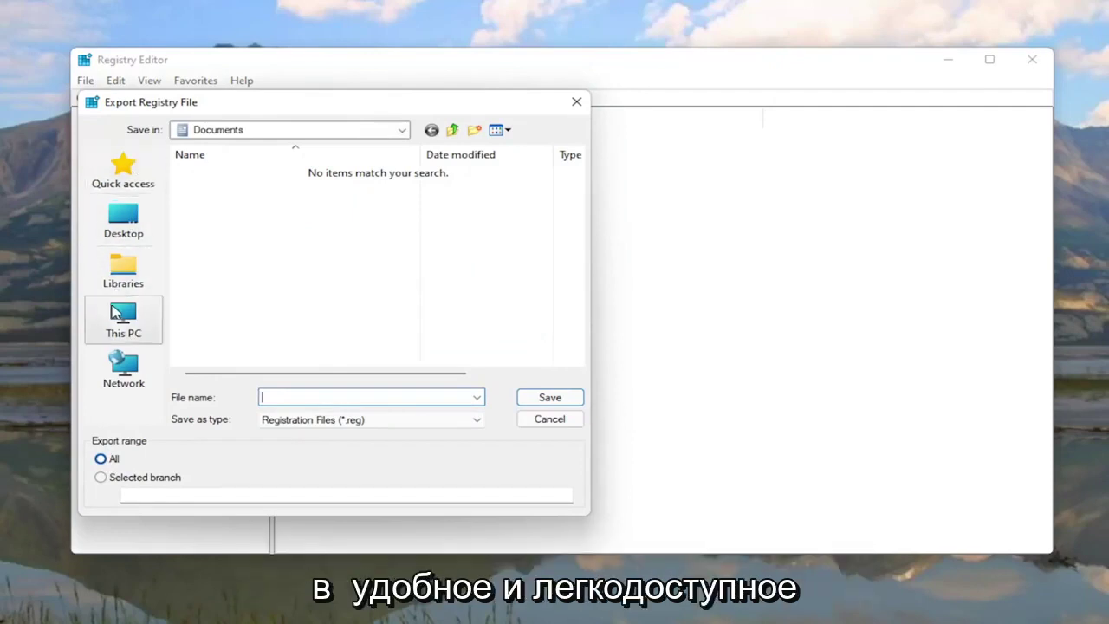
pyautogui.click(115, 221)
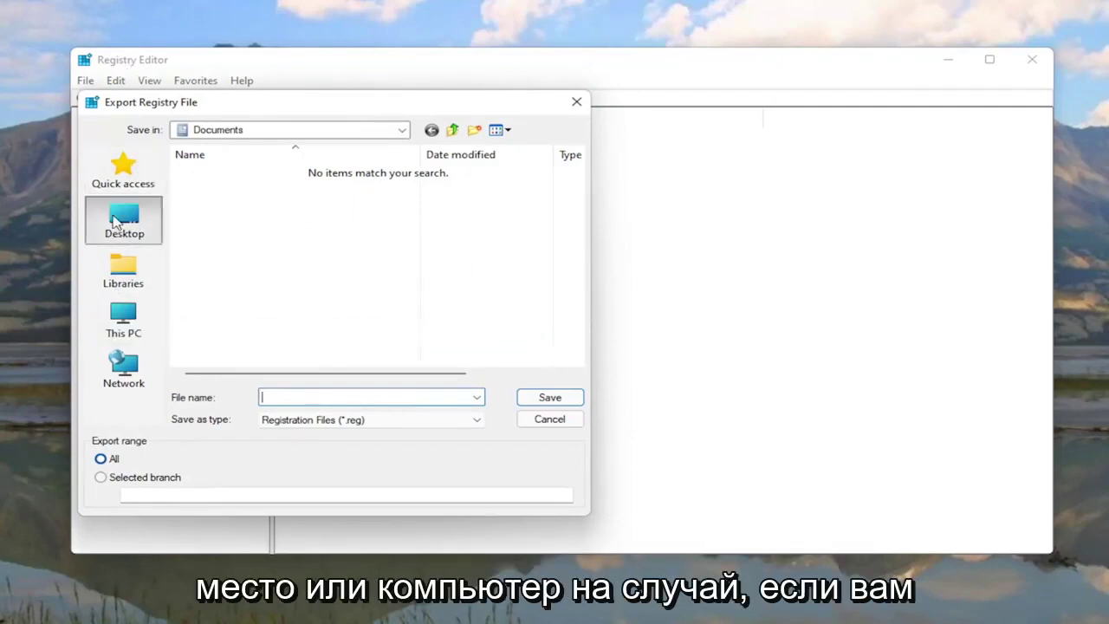
pyautogui.click(546, 422)
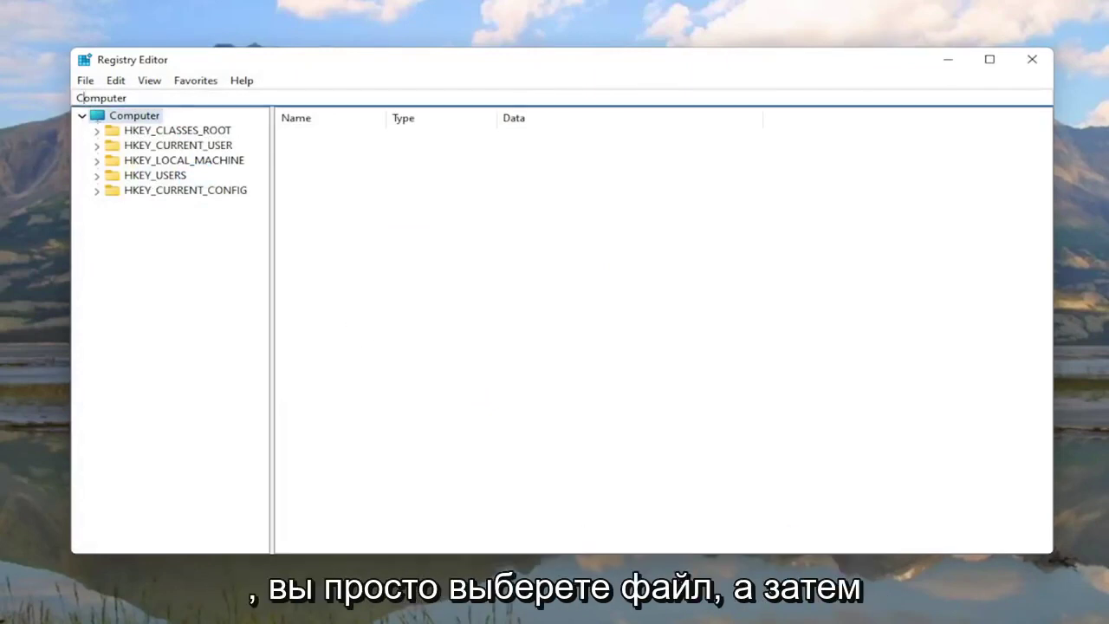
# Preview importing a registry file from the Desktop, and cancel the import.
pyautogui.click(85, 80)
pyautogui.click(111, 99)
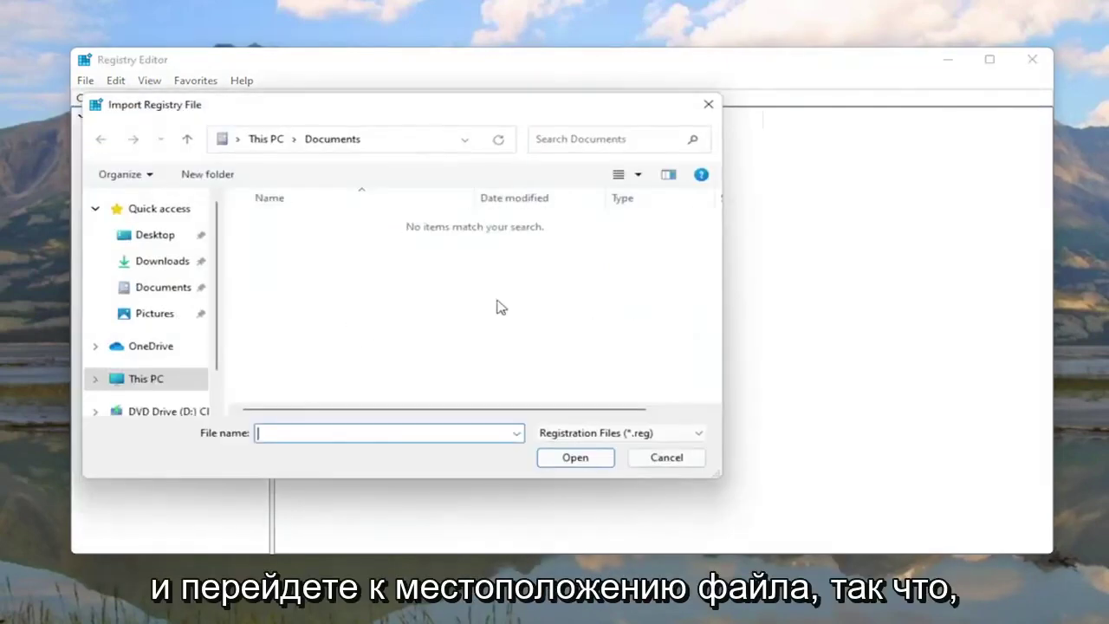
pyautogui.click(119, 238)
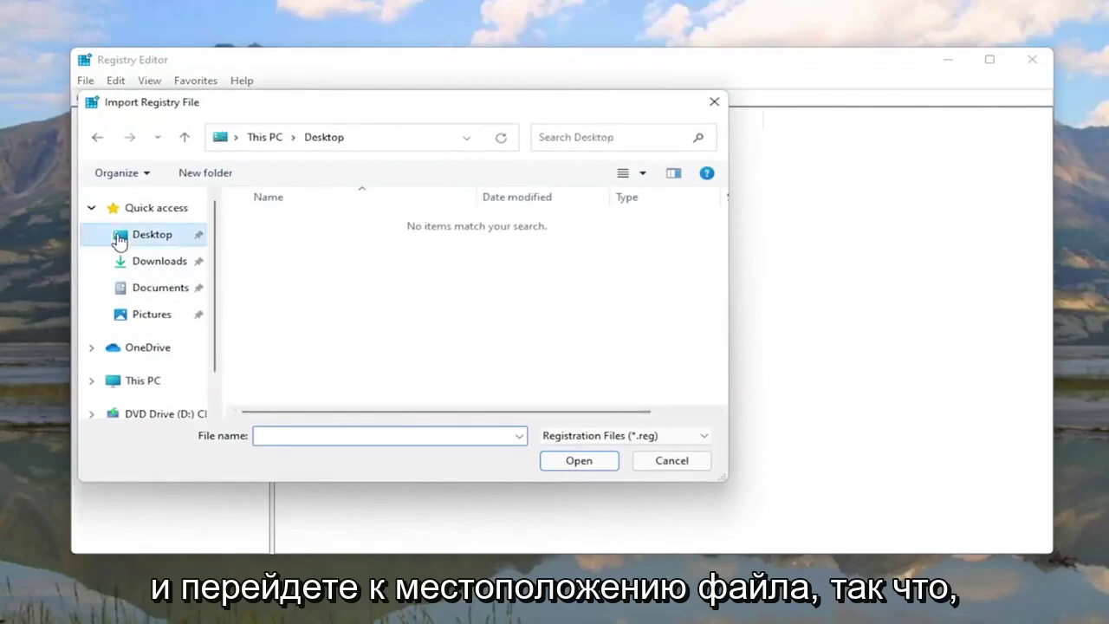
pyautogui.click(679, 463)
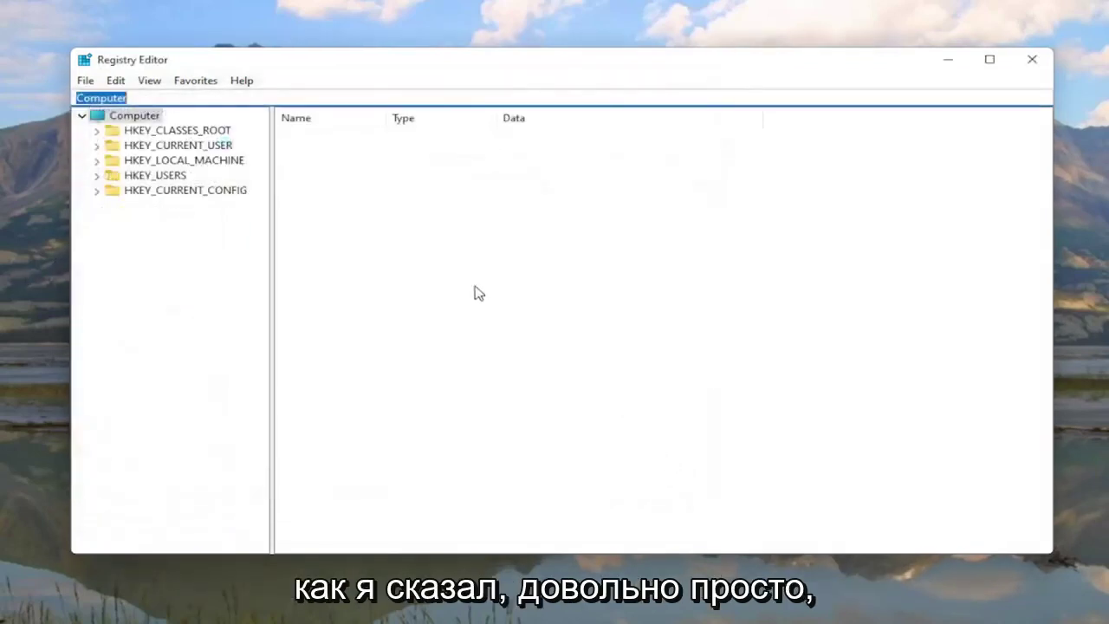
pyautogui.click(217, 334)
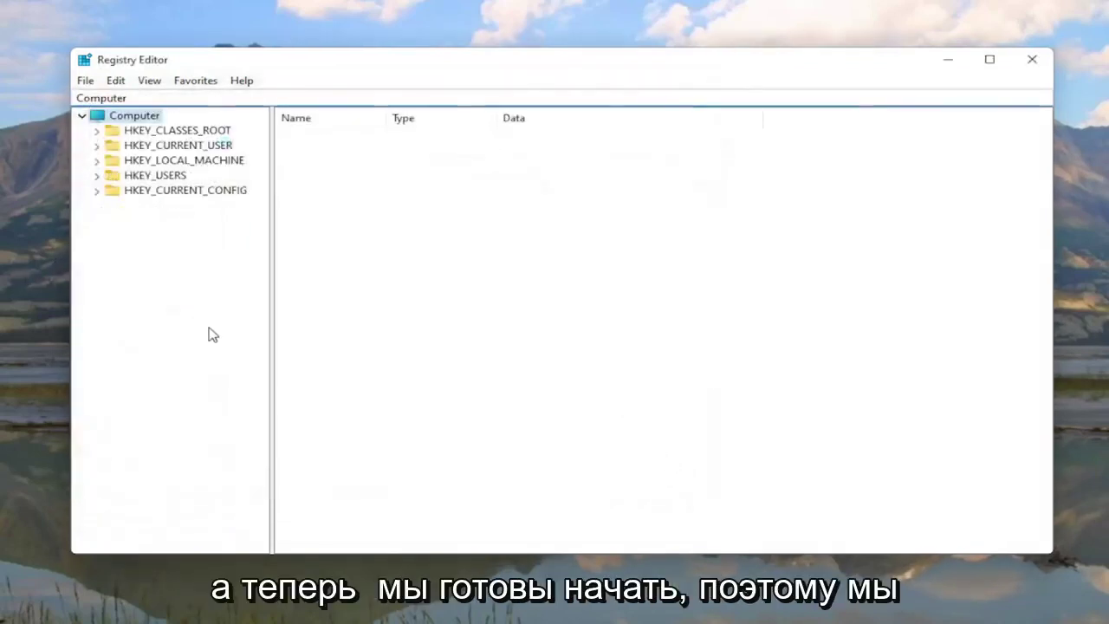
# Expand the registry tree to HKEY_LOCAL_MACHINE\SYSTEM\ControlSet001\Services.
pyautogui.doubleClick(186, 164)
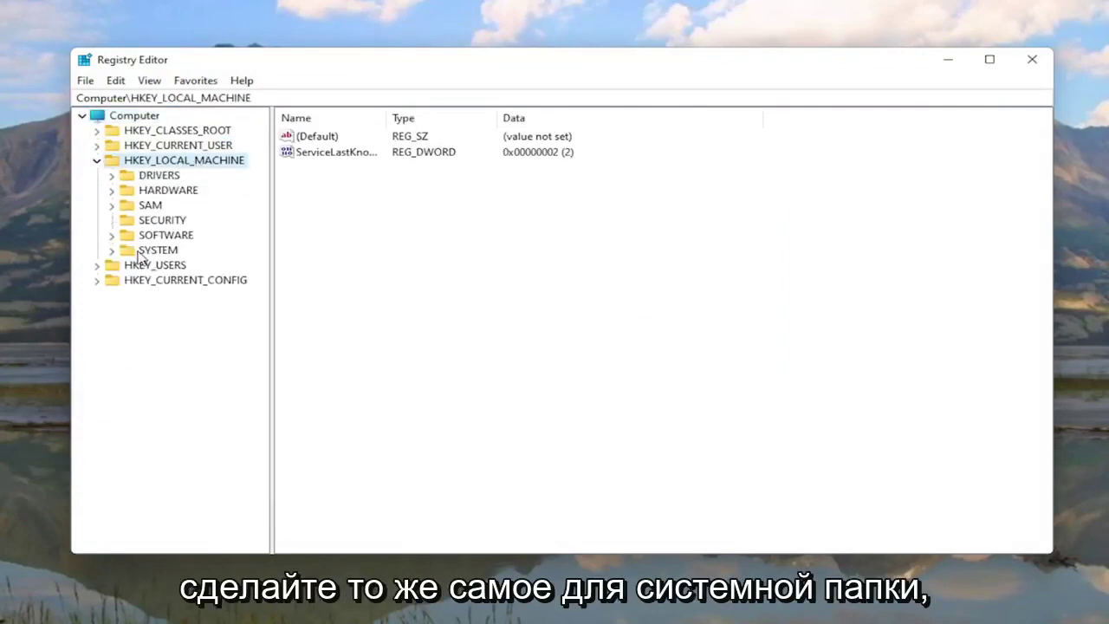
pyautogui.doubleClick(139, 252)
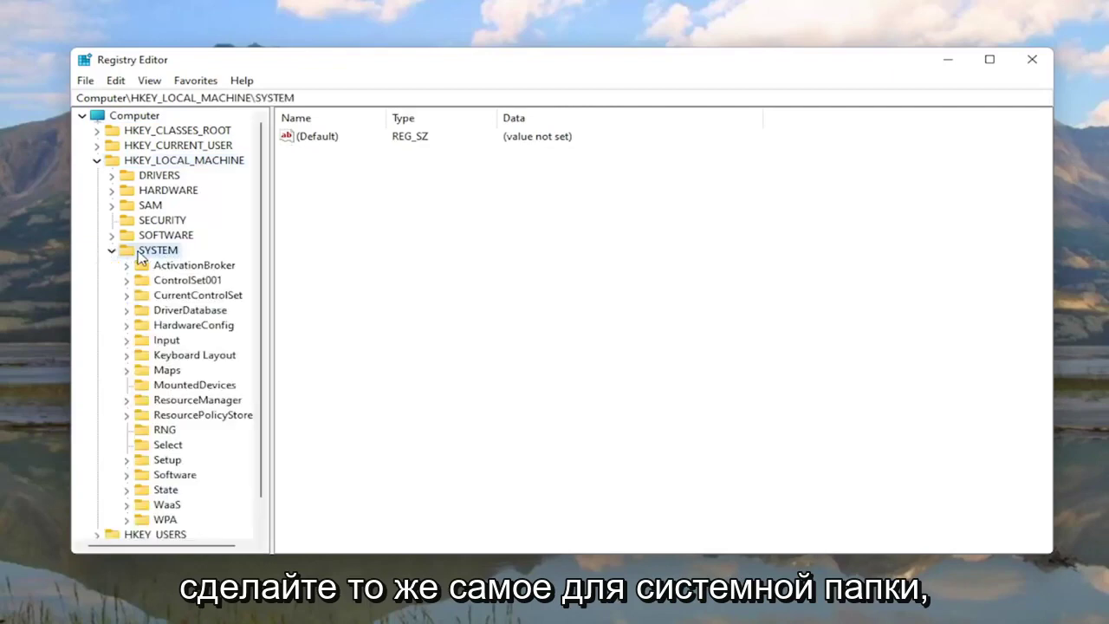
pyautogui.doubleClick(187, 280)
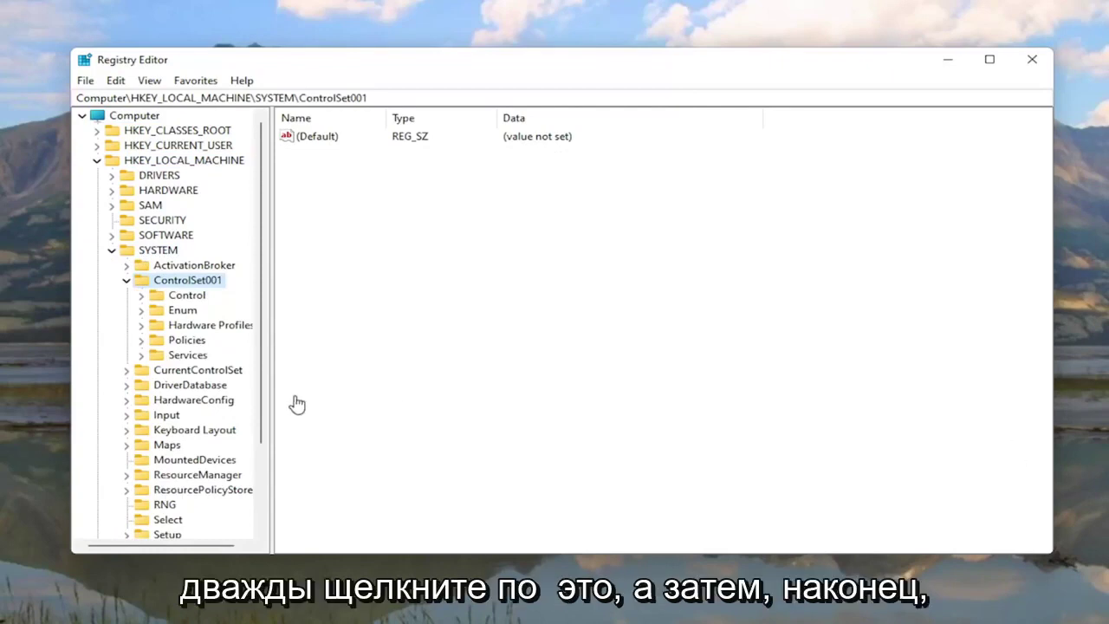
pyautogui.click(181, 356)
pyautogui.doubleClick(181, 356)
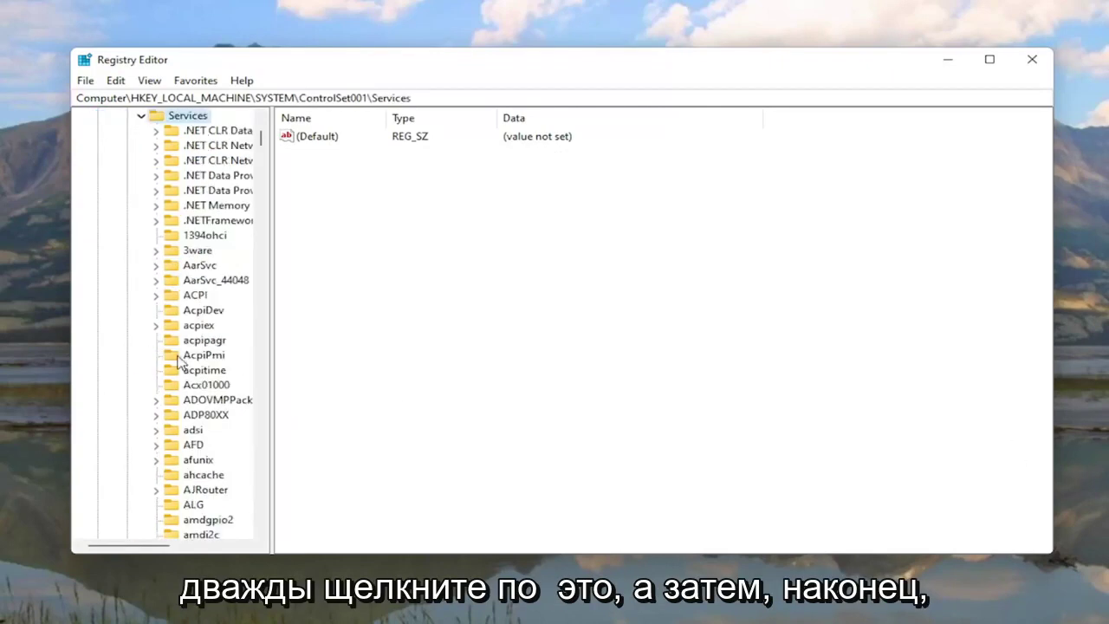
# Find the Ndu key under Services and display its values.
pyautogui.scroll(-13, 180, 359)
pyautogui.scroll(-20, 179, 359)
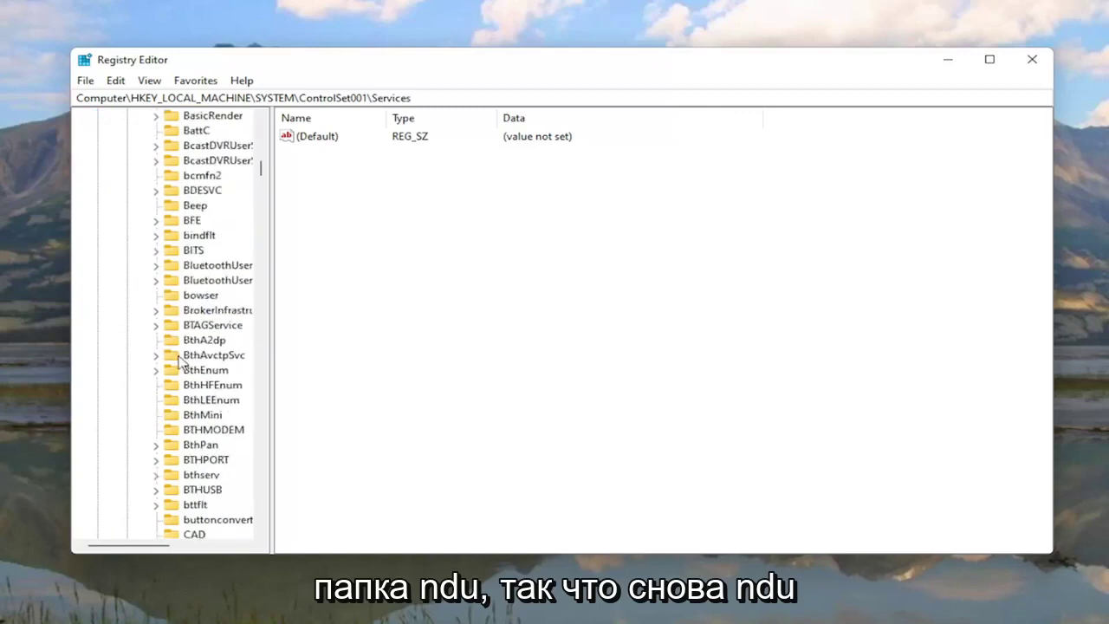
pyautogui.scroll(-20, 185, 362)
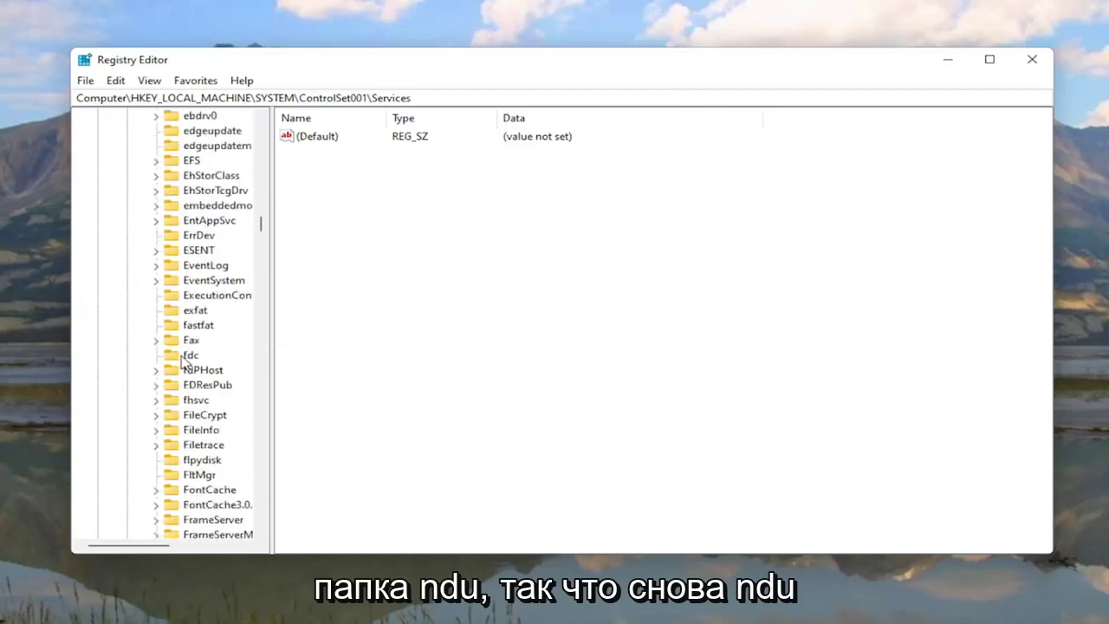
pyautogui.scroll(-20, 190, 434)
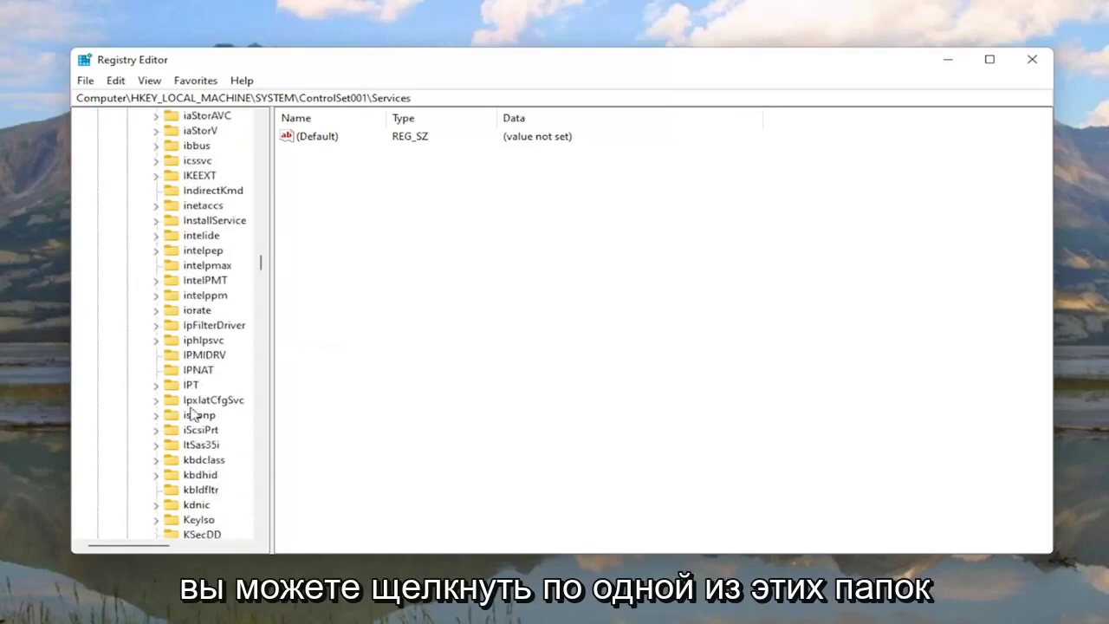
pyautogui.scroll(-12, 193, 419)
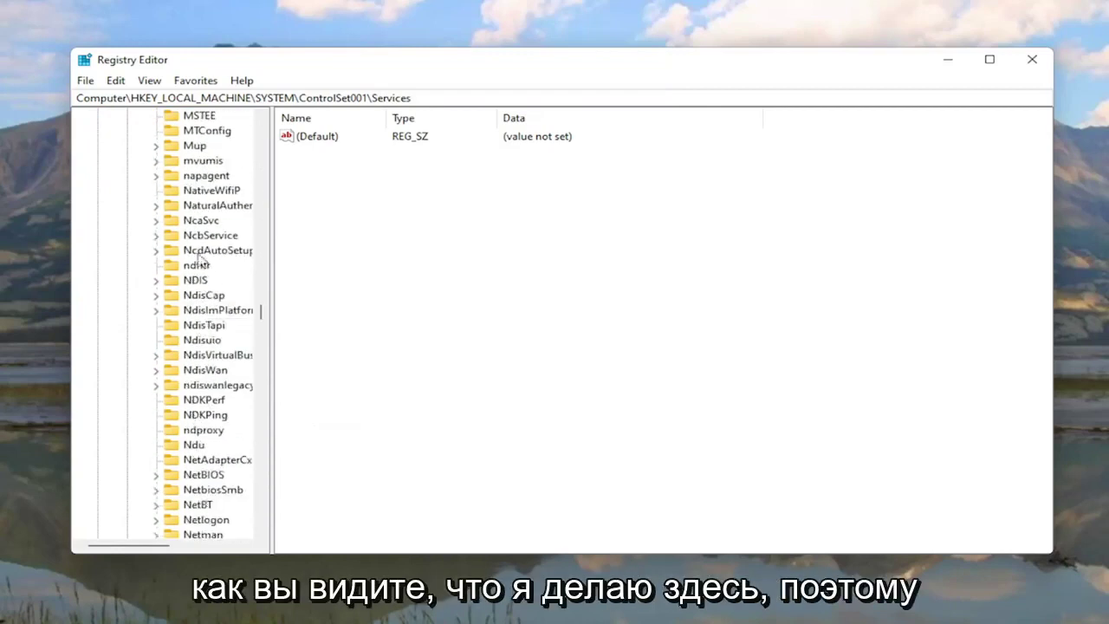
pyautogui.click(194, 445)
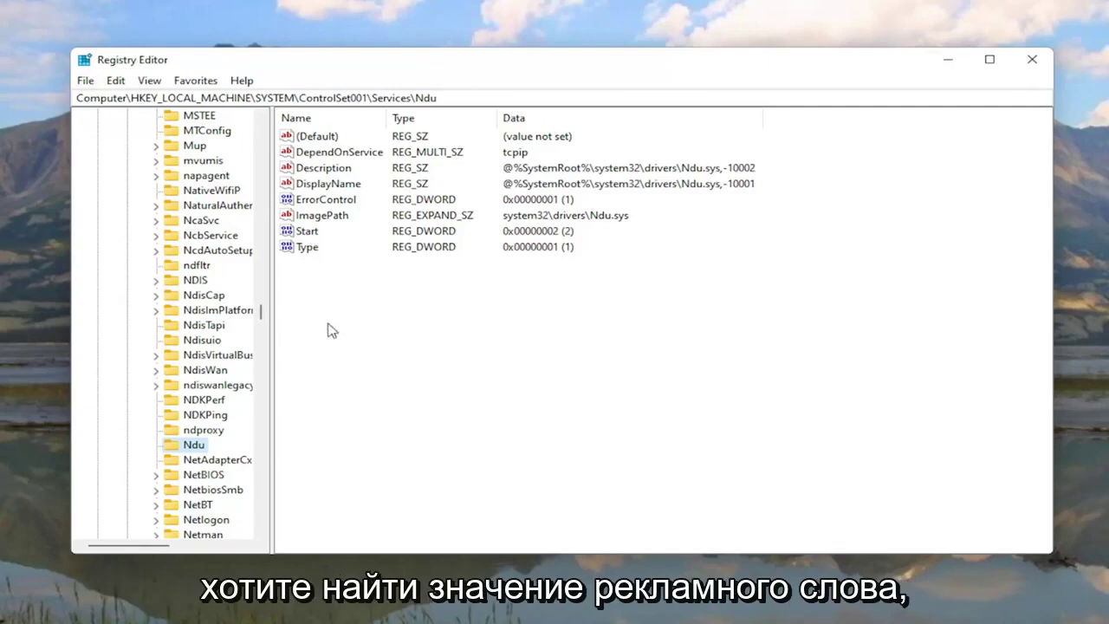
pyautogui.click(301, 232)
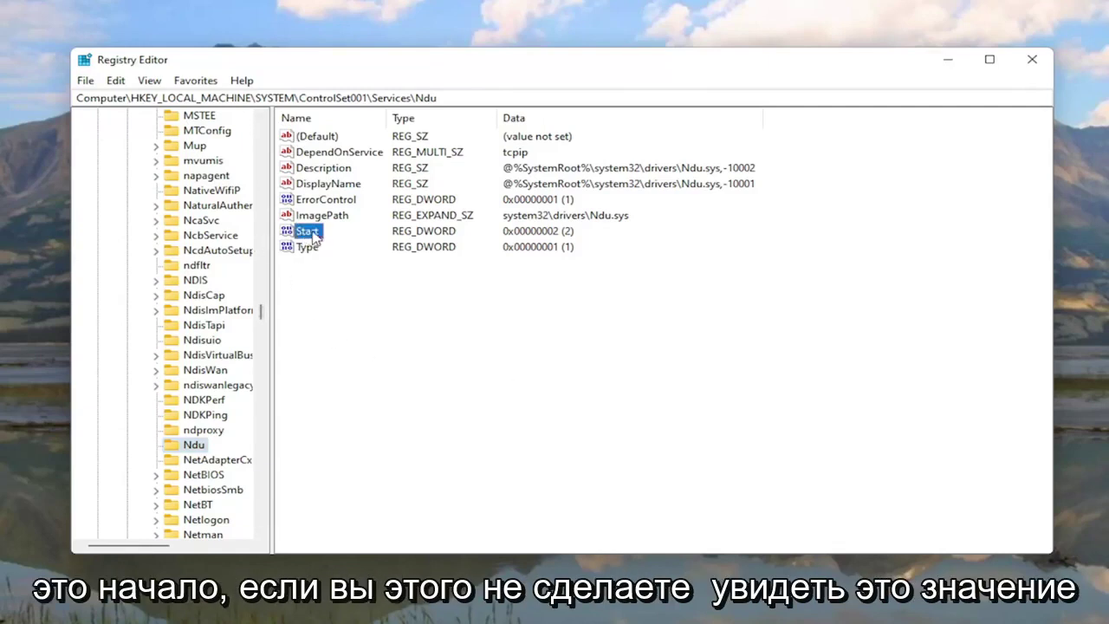
pyautogui.rightClick(348, 305)
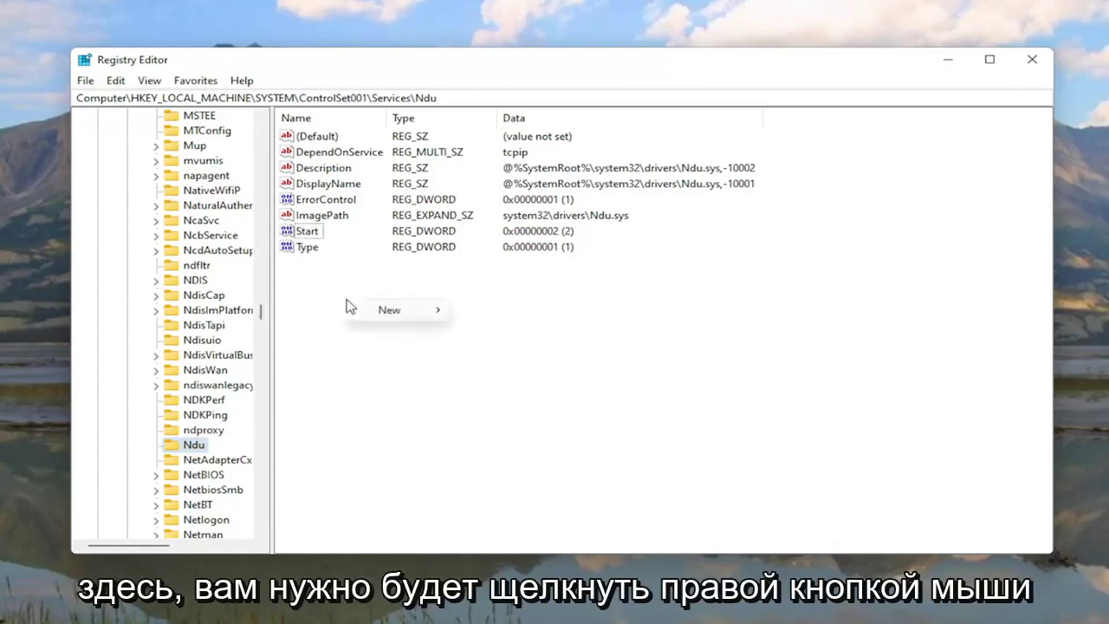
pyautogui.moveTo(396, 314)
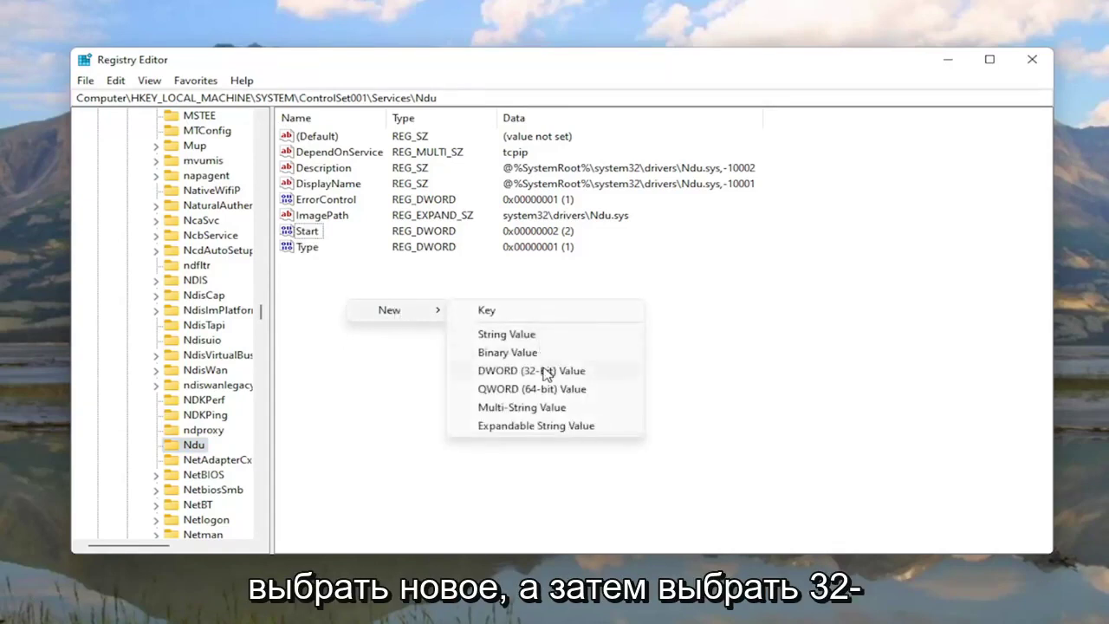
pyautogui.click(295, 334)
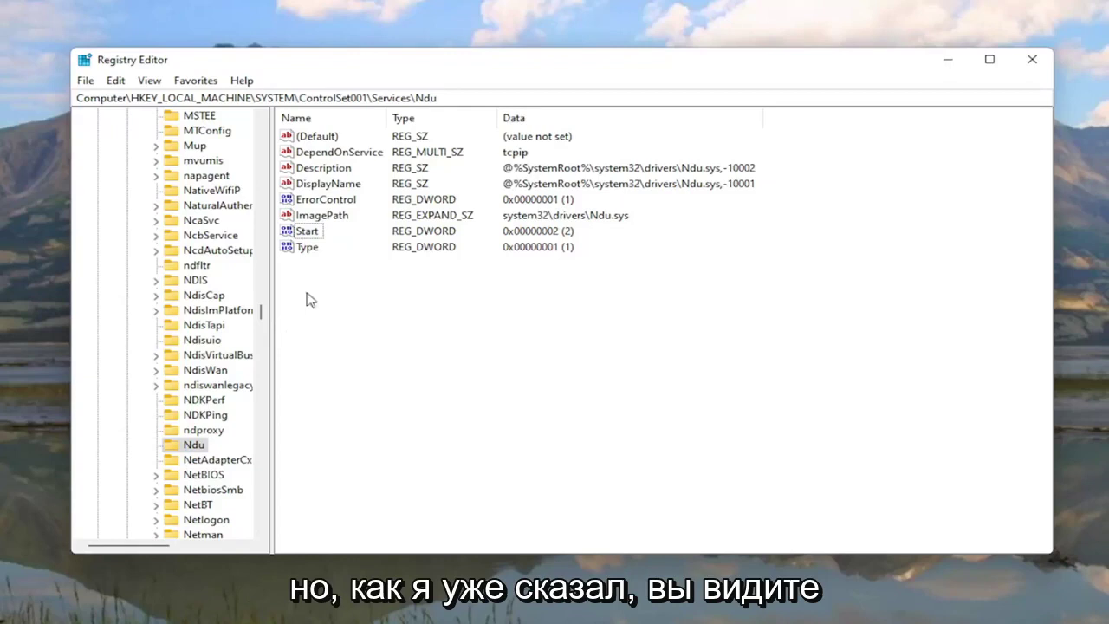
# Set the value data of the Ndu key's Start DWORD to 4 in hexadecimal base.
pyautogui.doubleClick(308, 232)
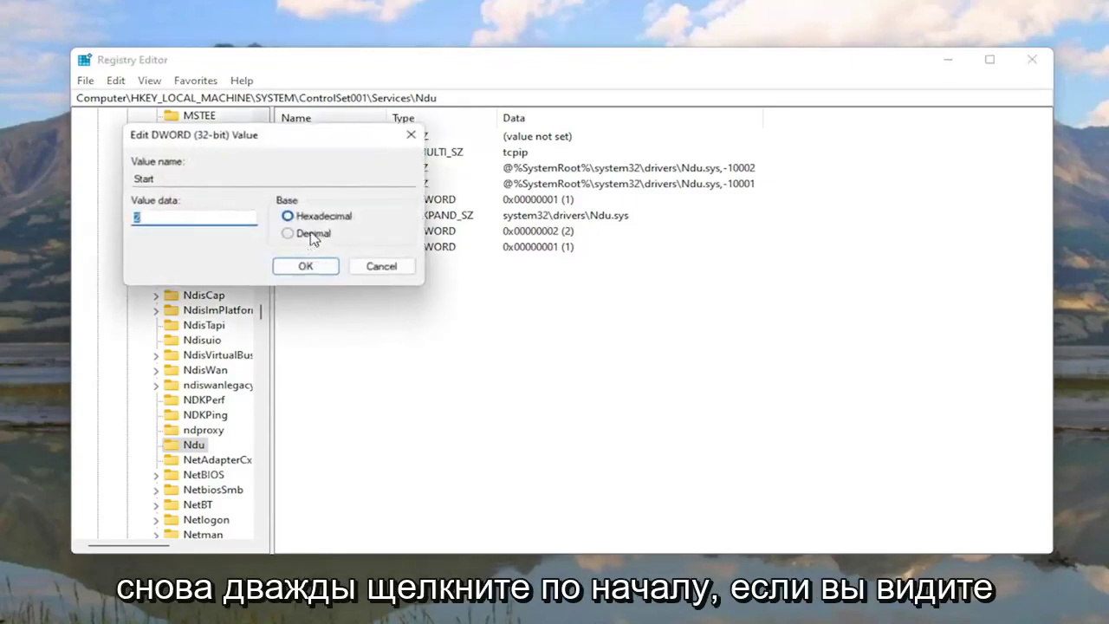
pyautogui.moveTo(314, 138); pyautogui.dragTo(572, 216)
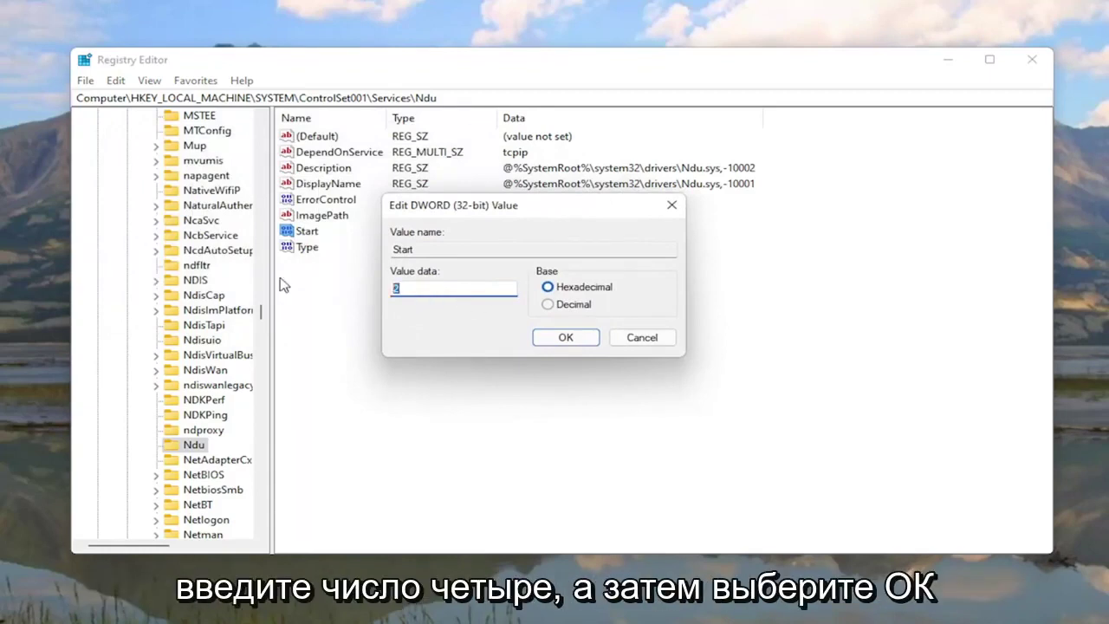
pyautogui.write('4')
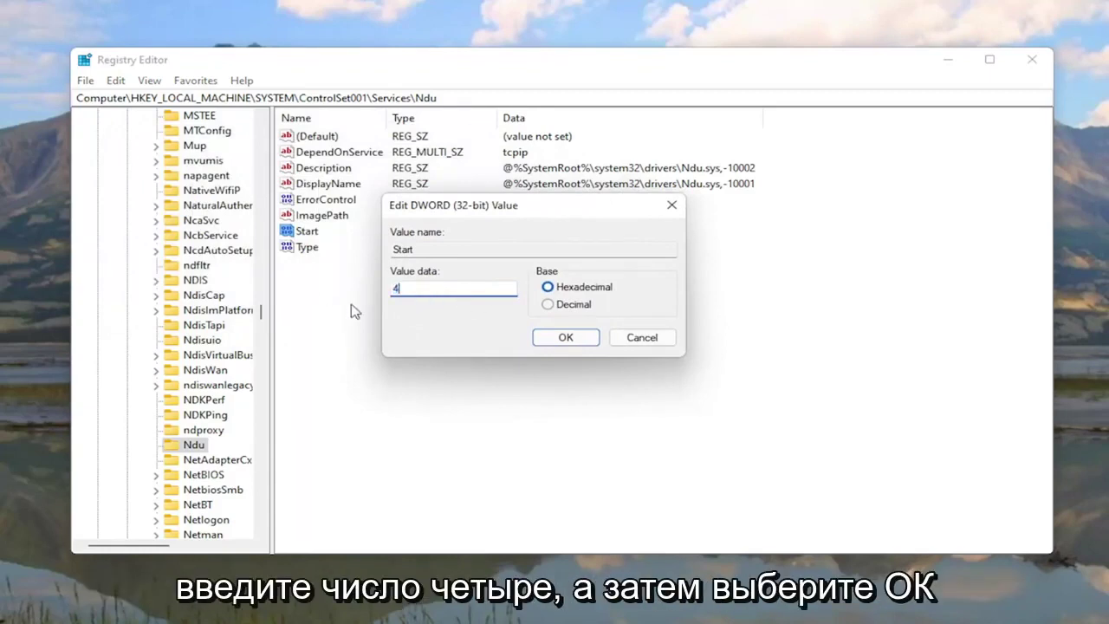
pyautogui.click(565, 338)
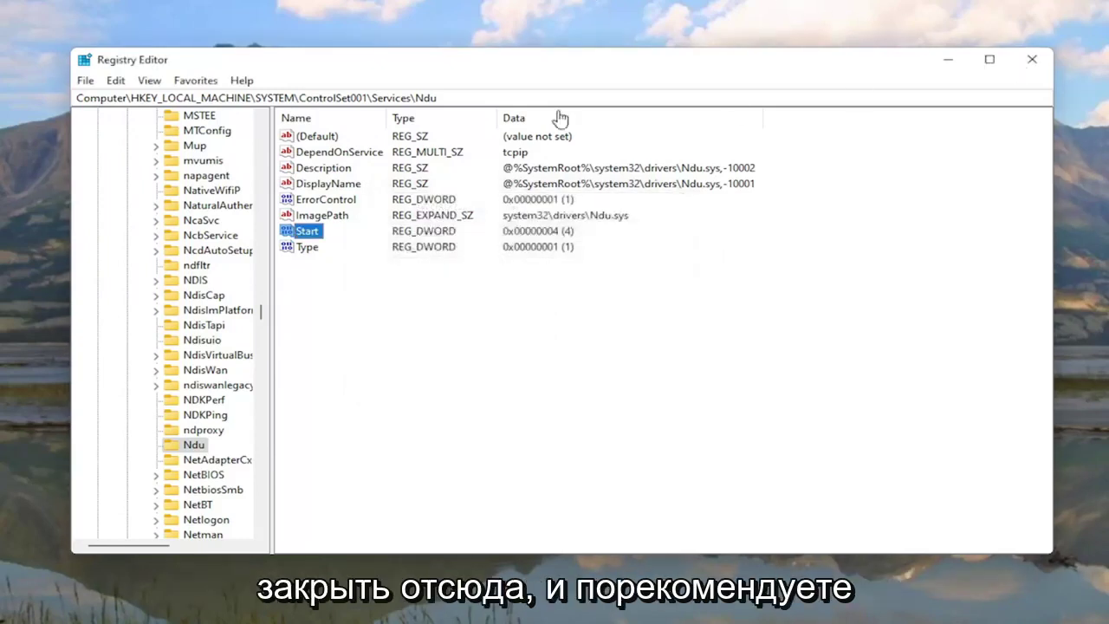
# Collapse the expanded registry keys back to HKEY_LOCAL_MACHINE and close Registry Editor.
pyautogui.scroll(20, 258, 315)
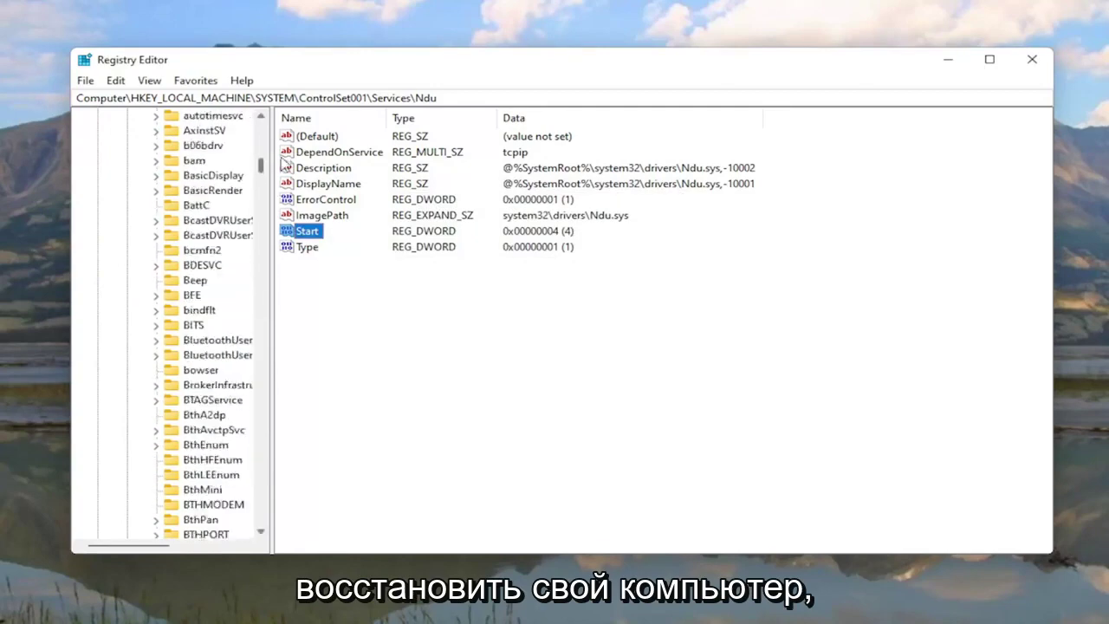
pyautogui.click(171, 332)
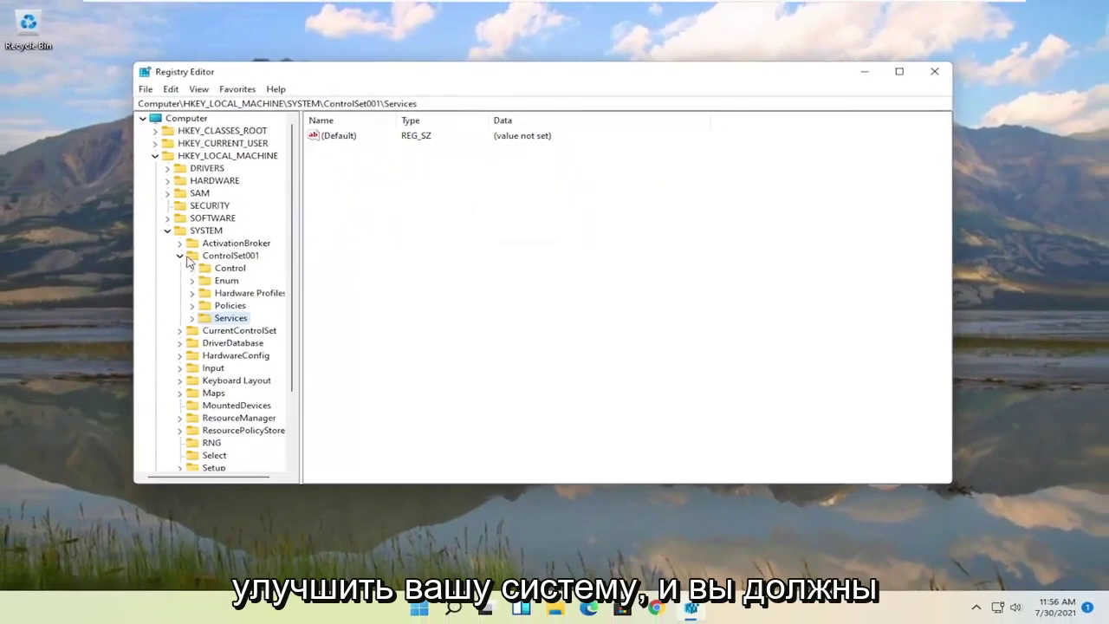
pyautogui.click(158, 266)
pyautogui.click(145, 238)
pyautogui.click(154, 157)
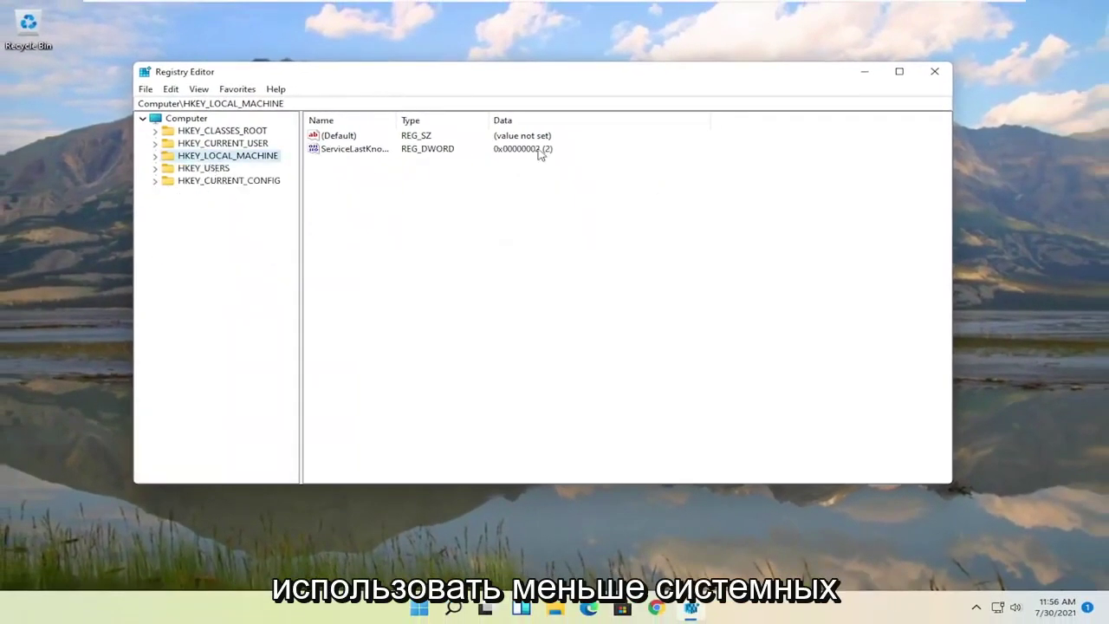
pyautogui.click(937, 76)
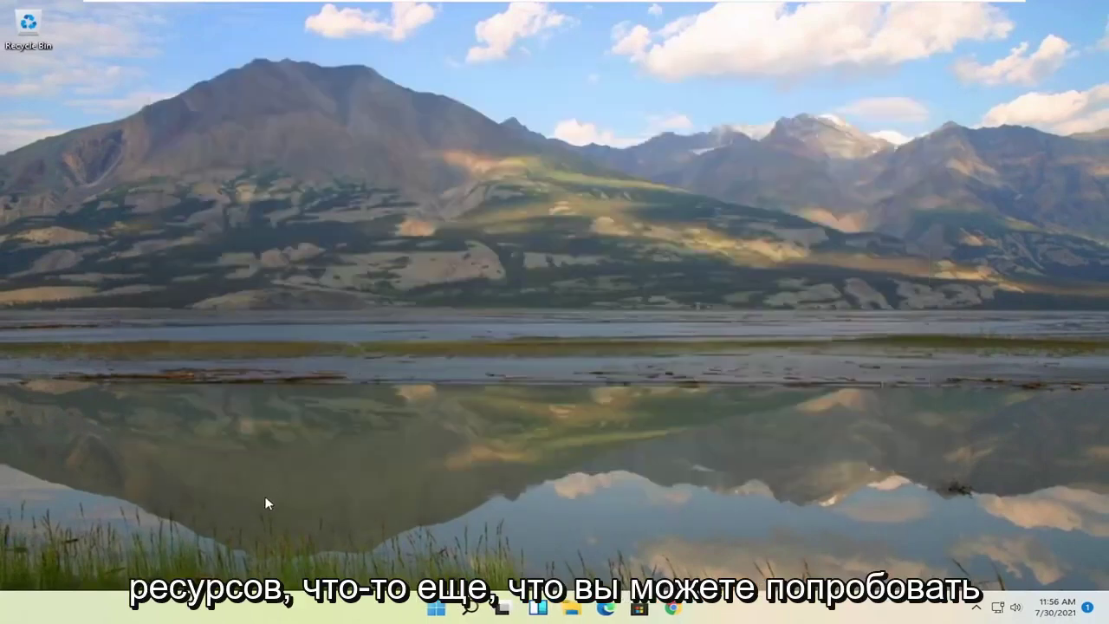
# Search Windows for "services" and open the Services app.
pyautogui.click(464, 611)
pyautogui.write('serv')
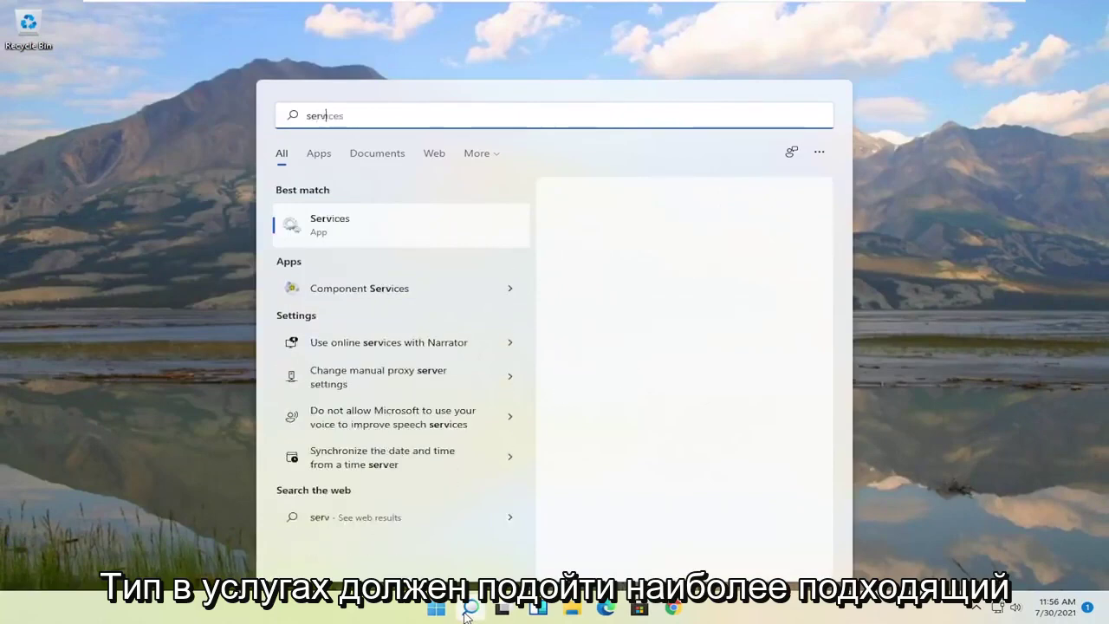
pyautogui.write('ices')
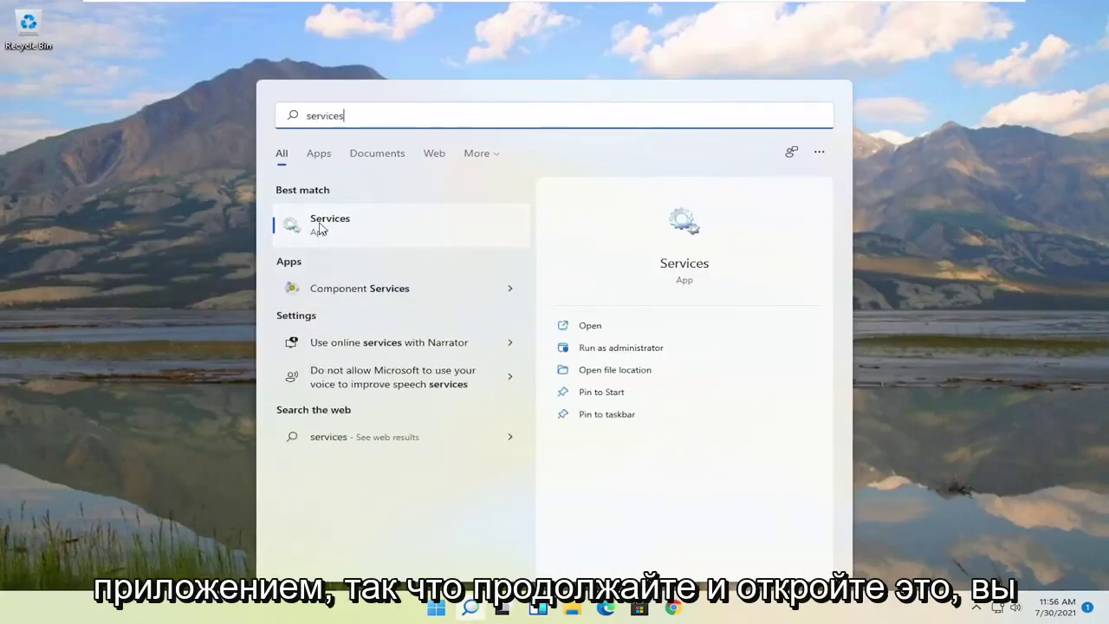
pyautogui.click(321, 227)
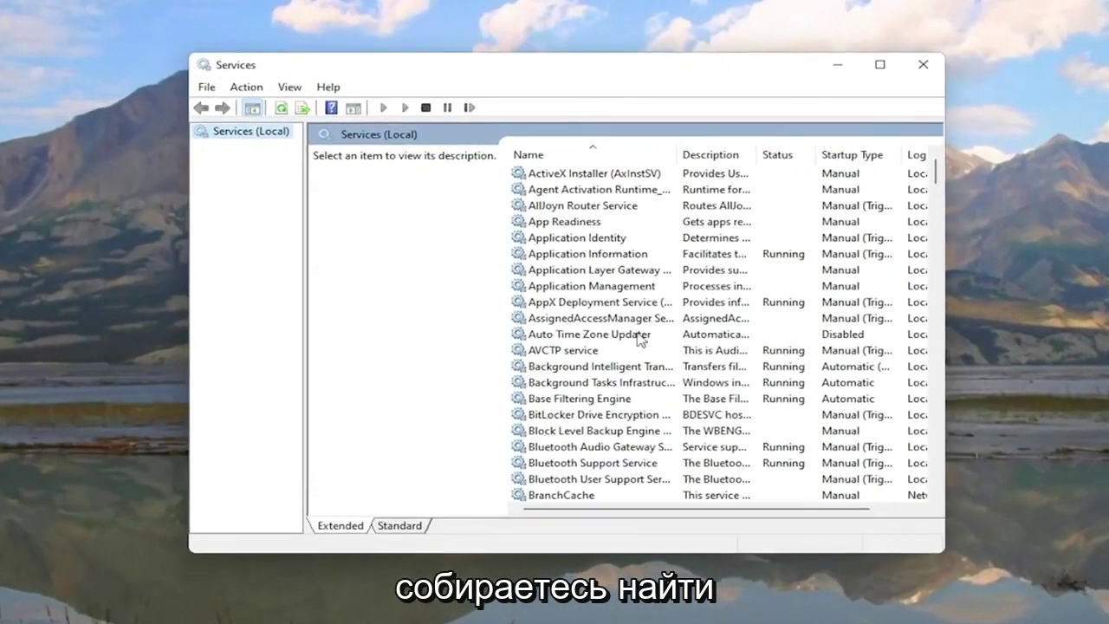
# Find the SysMain service in the list of local services and open its properties.
pyautogui.scroll(-20, 633, 342)
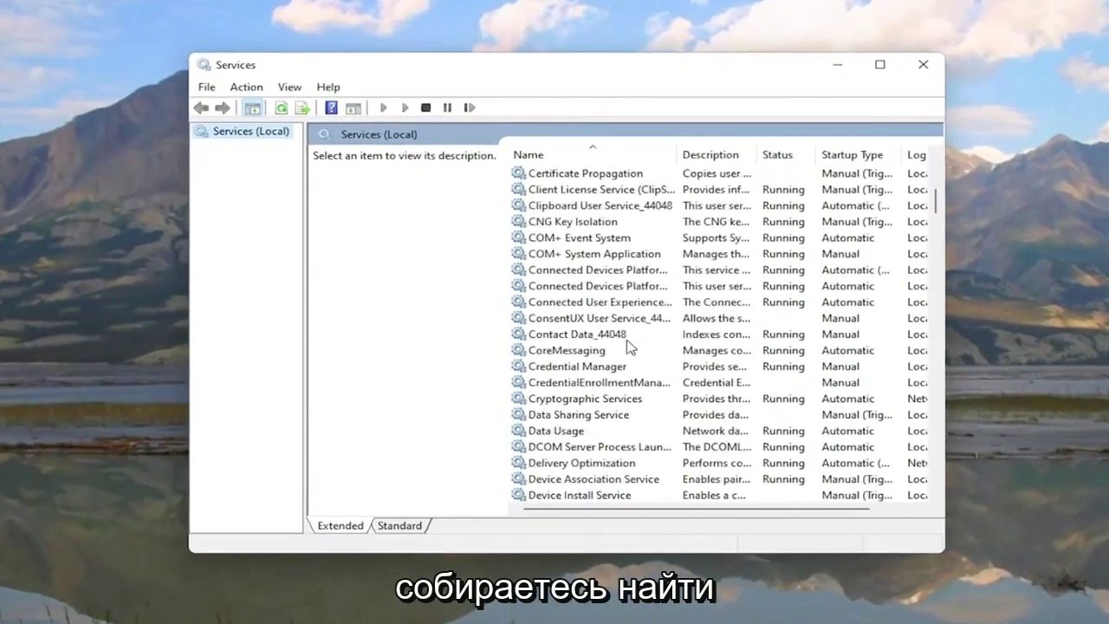
pyautogui.scroll(-15, 629, 345)
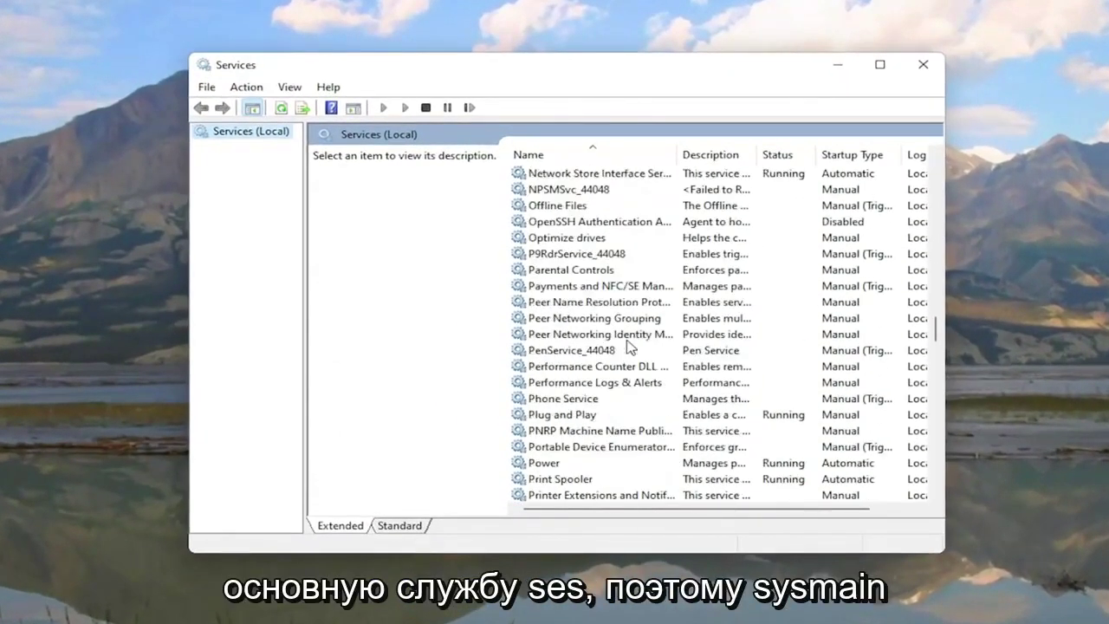
pyautogui.scroll(-10, 629, 347)
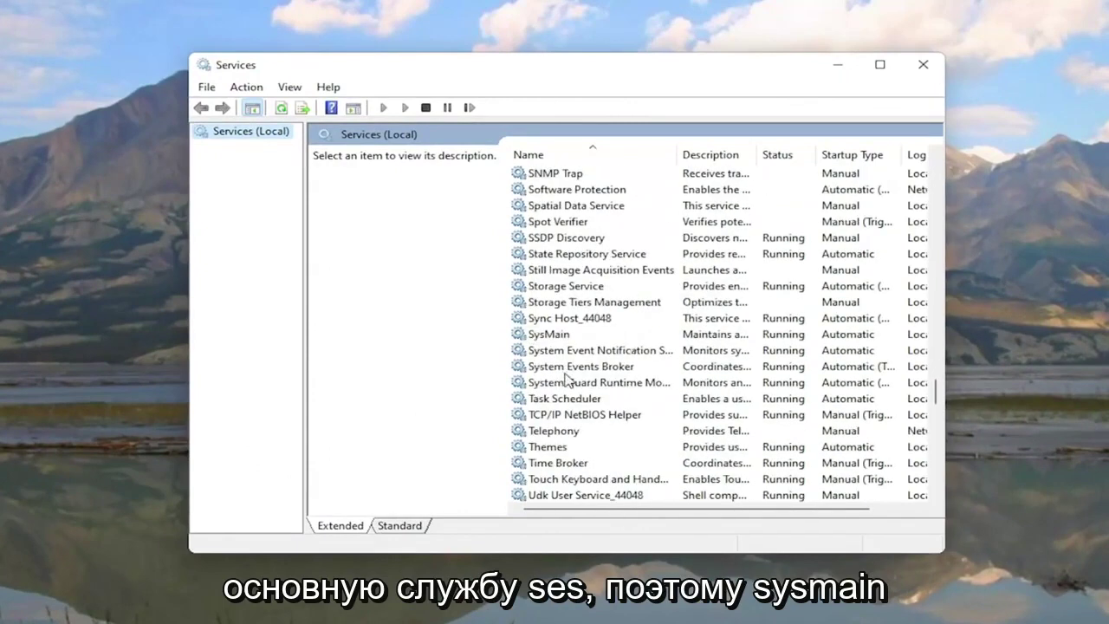
pyautogui.click(539, 336)
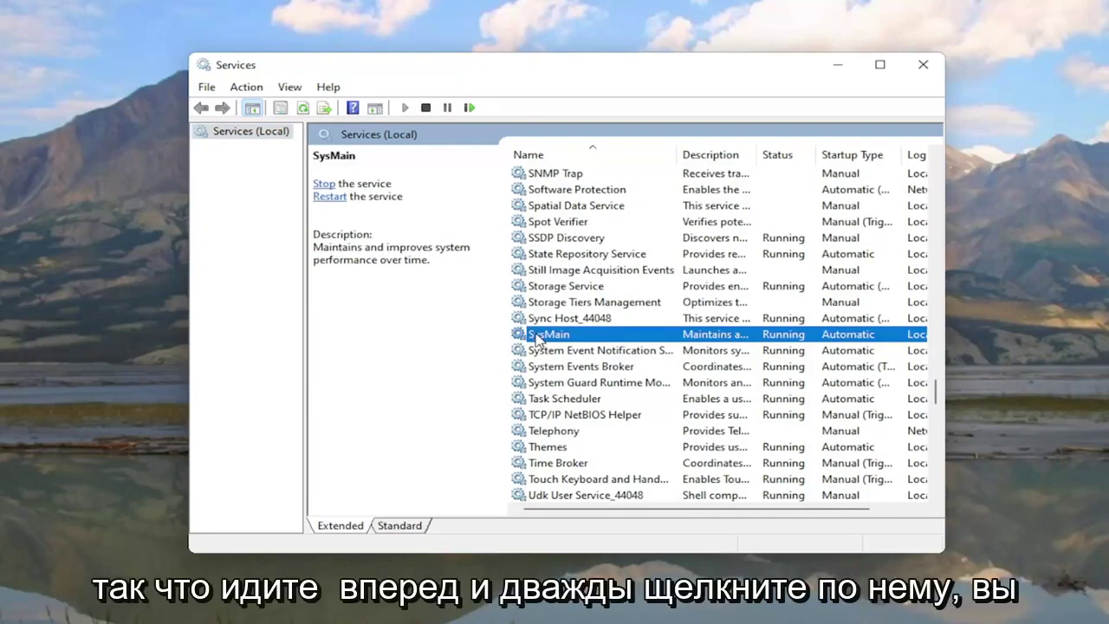
pyautogui.doubleClick(537, 336)
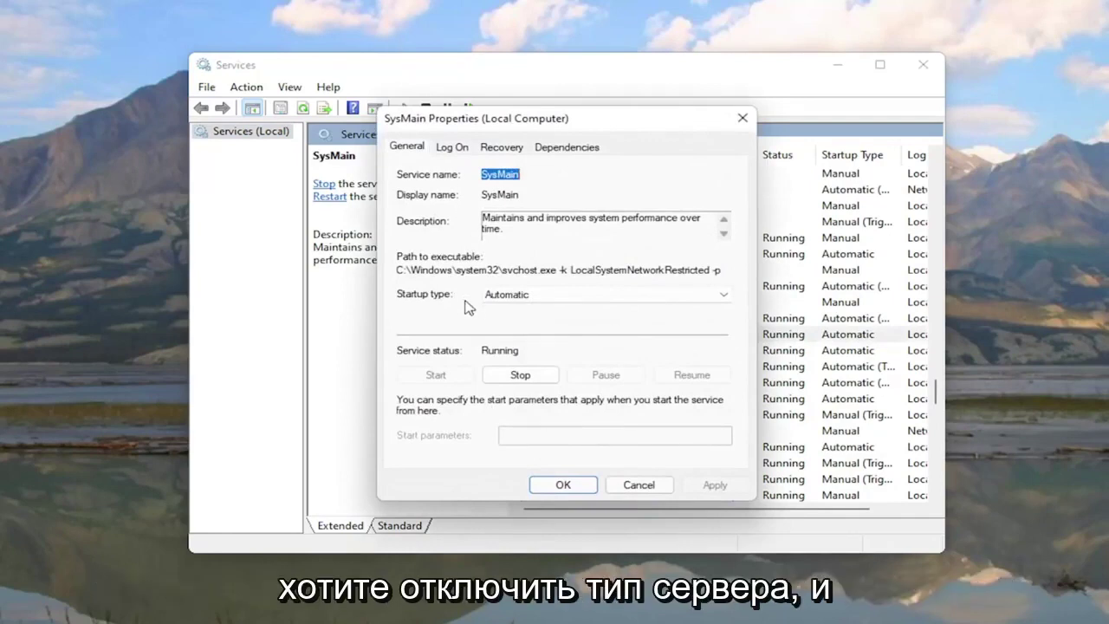
# Set SysMain's startup type to Disabled, stop the service, apply the changes and close Services.
pyautogui.click(555, 295)
pyautogui.click(506, 339)
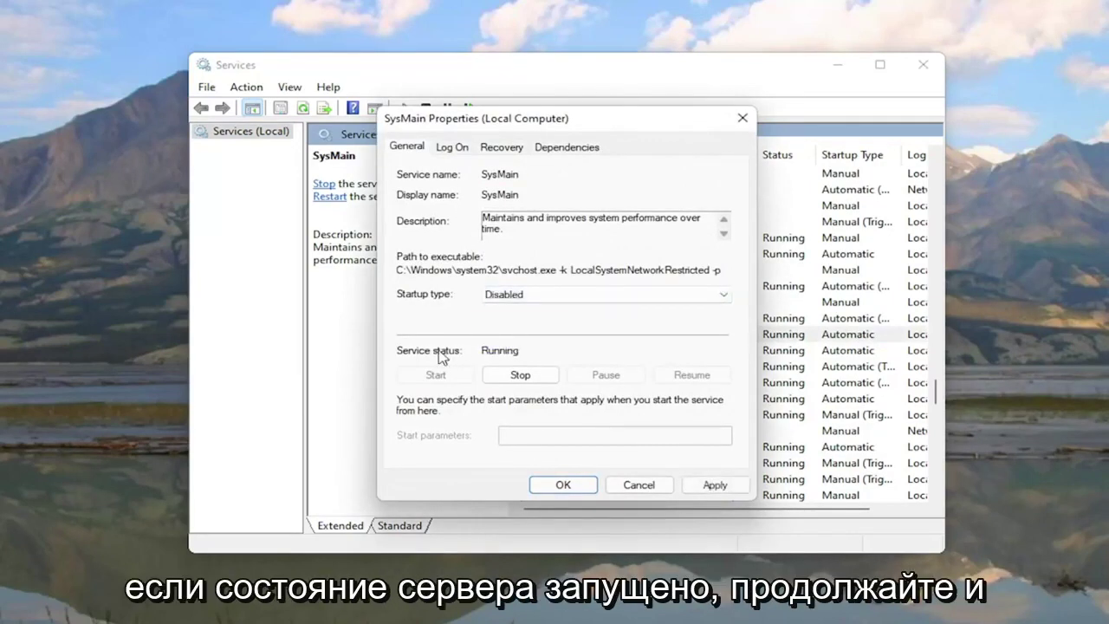
pyautogui.click(517, 373)
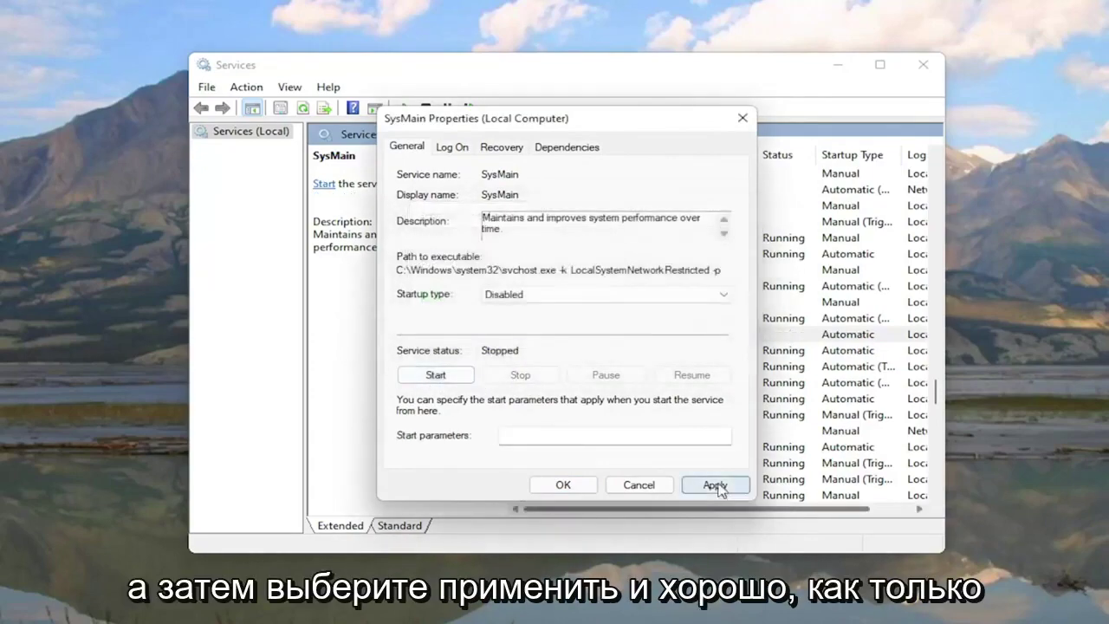
pyautogui.click(715, 485)
pyautogui.click(574, 485)
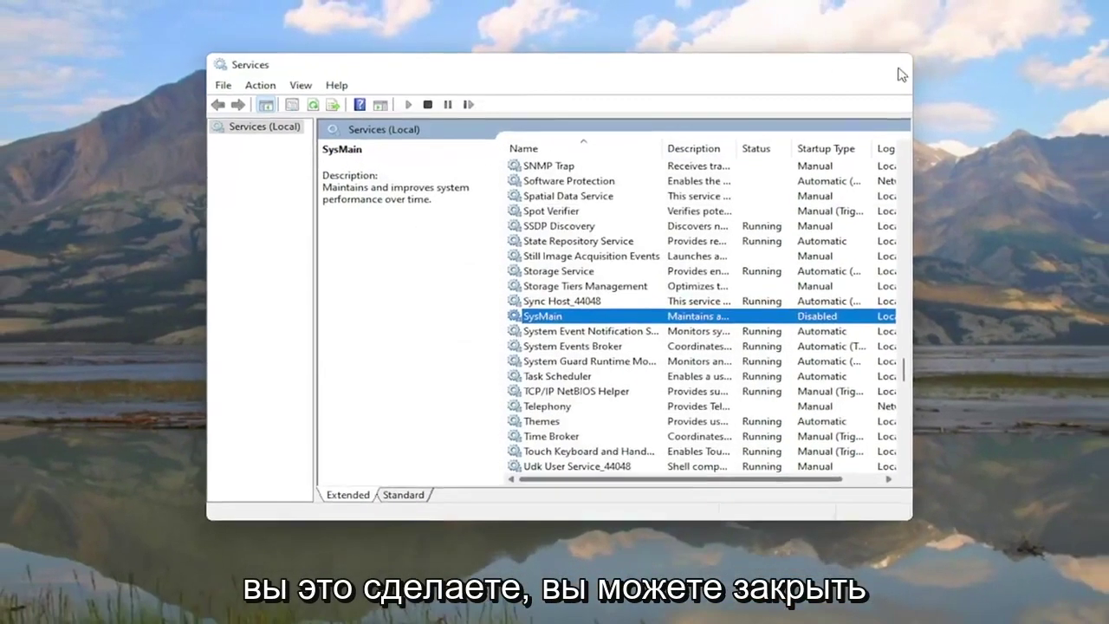
pyautogui.click(898, 68)
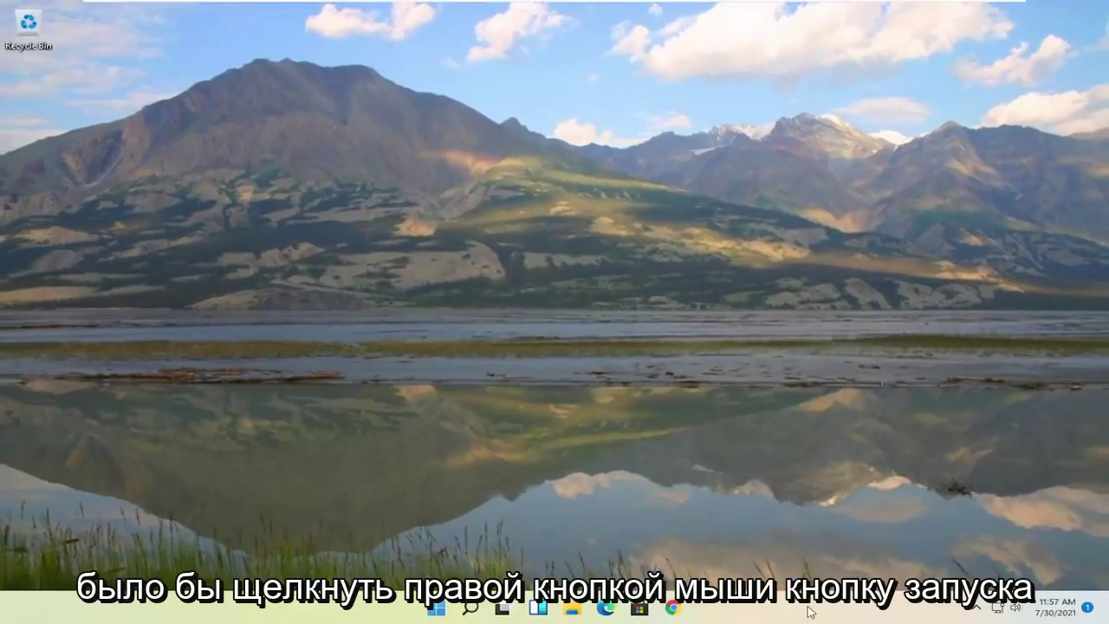
# Open Task Manager, review the status and startup impact of the startup apps, and close it.
pyautogui.rightClick(436, 609)
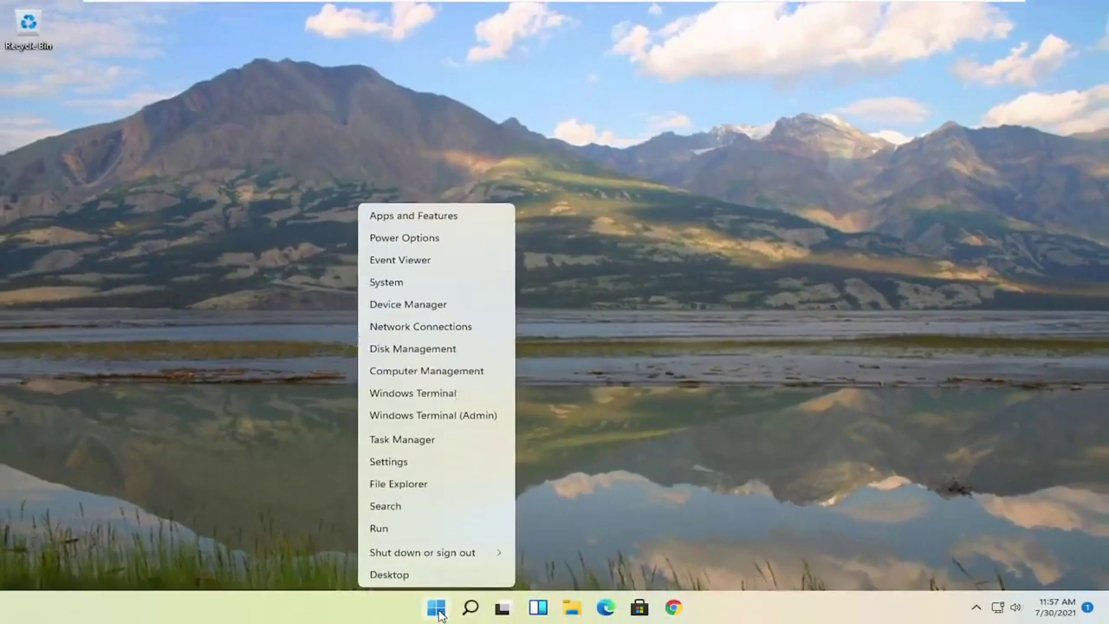
pyautogui.click(386, 442)
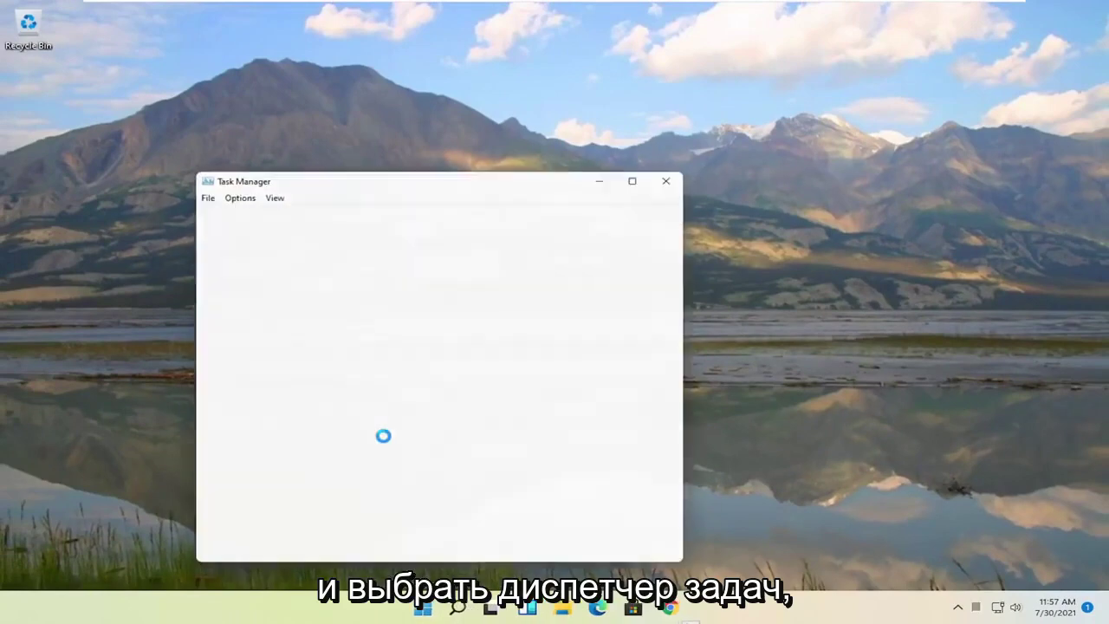
pyautogui.moveTo(446, 168); pyautogui.dragTo(559, 68)
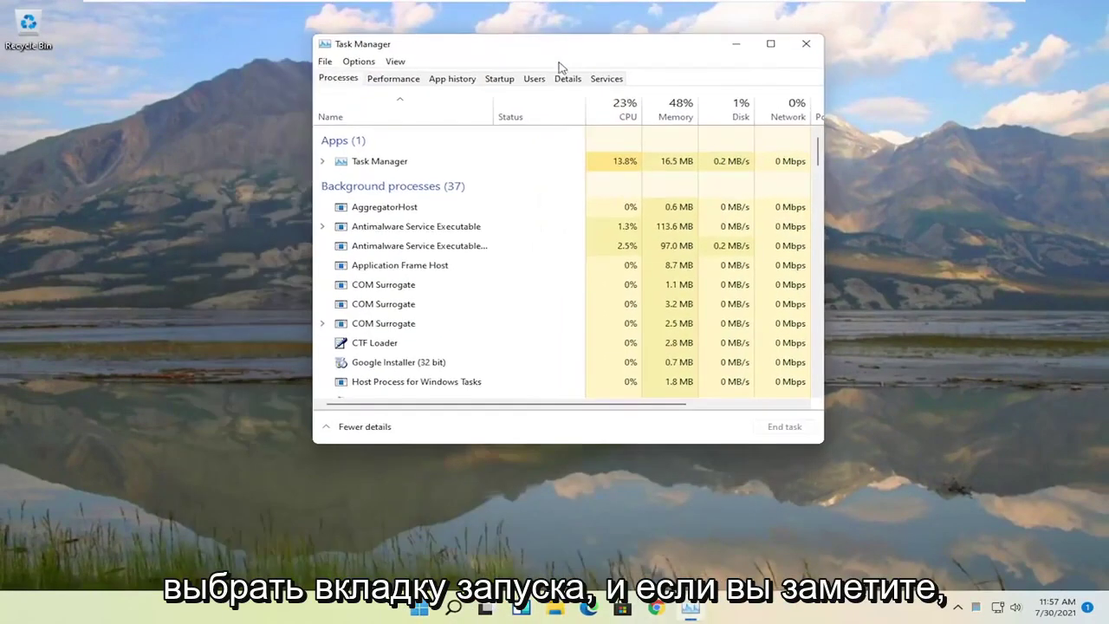
pyautogui.click(500, 80)
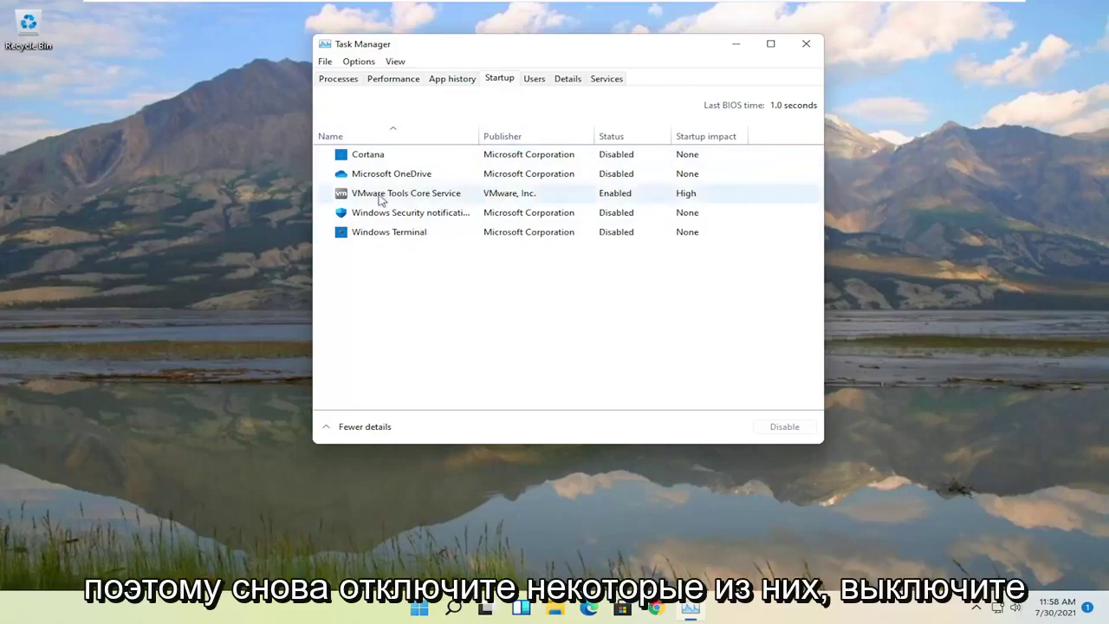
pyautogui.click(806, 43)
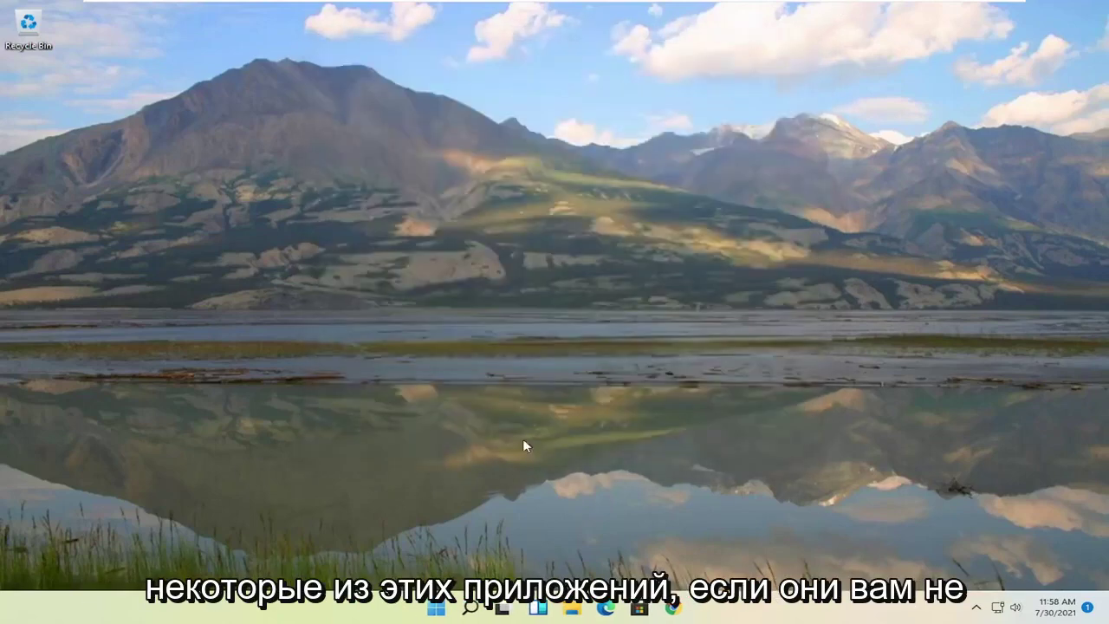
# Search Windows for "apps and features" and open the Apps & features settings page.
pyautogui.click(471, 608)
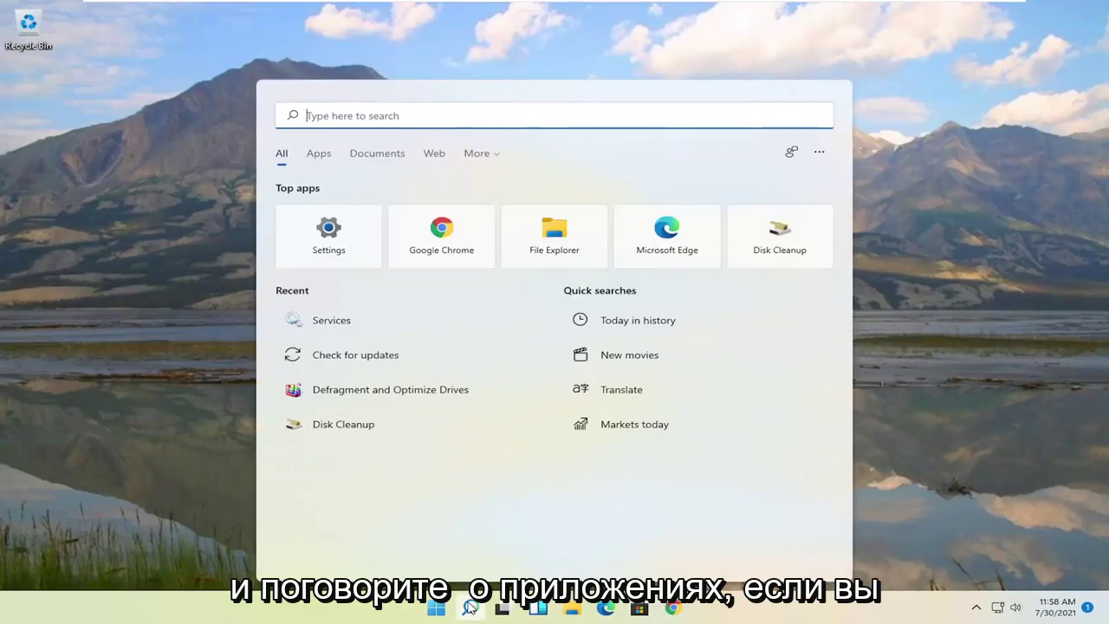
pyautogui.write('apps a')
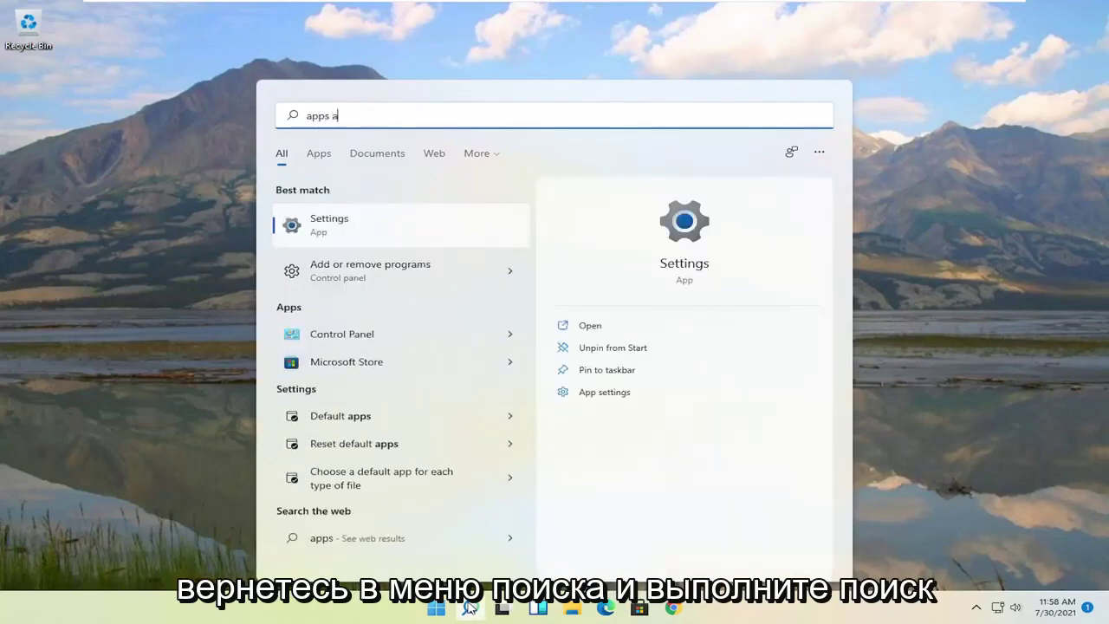
pyautogui.write('nd features')
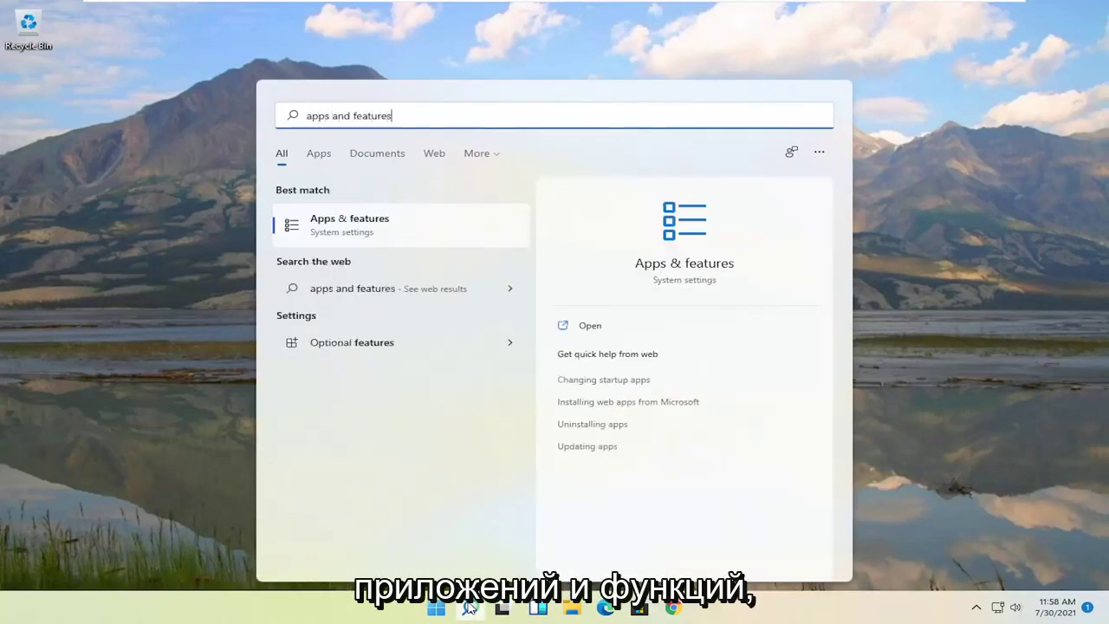
pyautogui.press('Return')
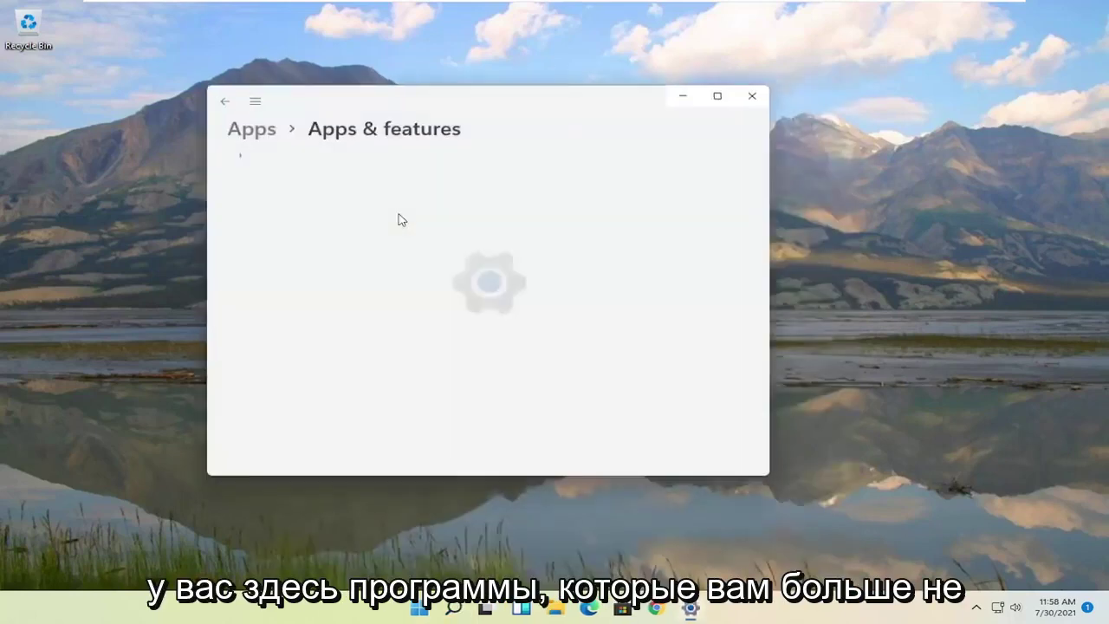
pyautogui.moveTo(487, 98); pyautogui.dragTo(645, 51)
# Check the uninstall options for Alarms & Clock and CCleaner in the installed apps list, and close Settings.
pyautogui.scroll(-5, 626, 298)
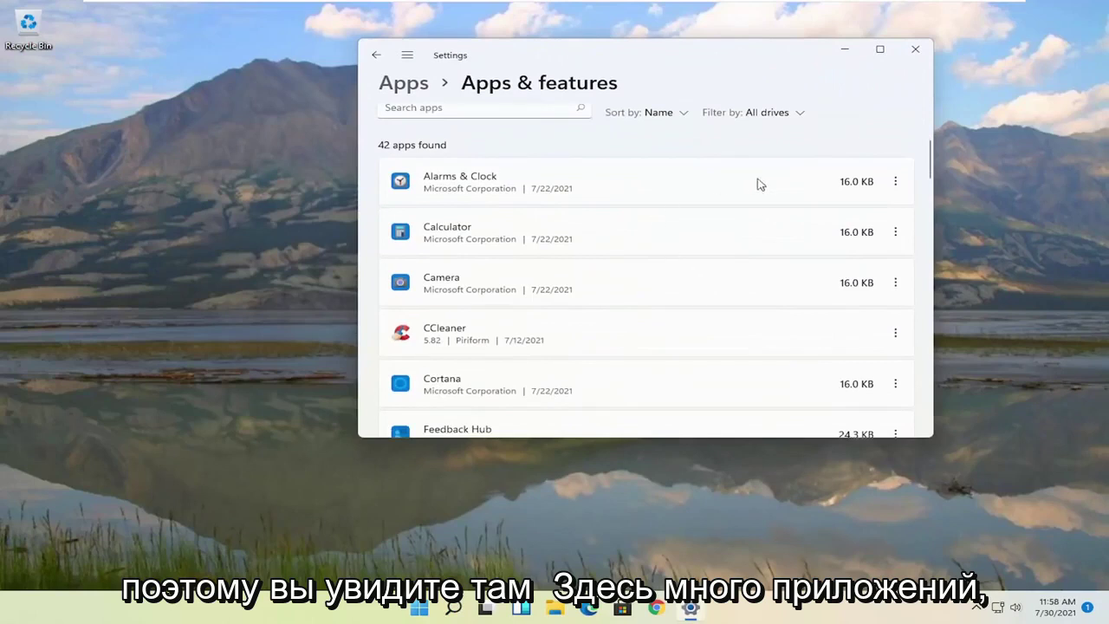
pyautogui.click(896, 182)
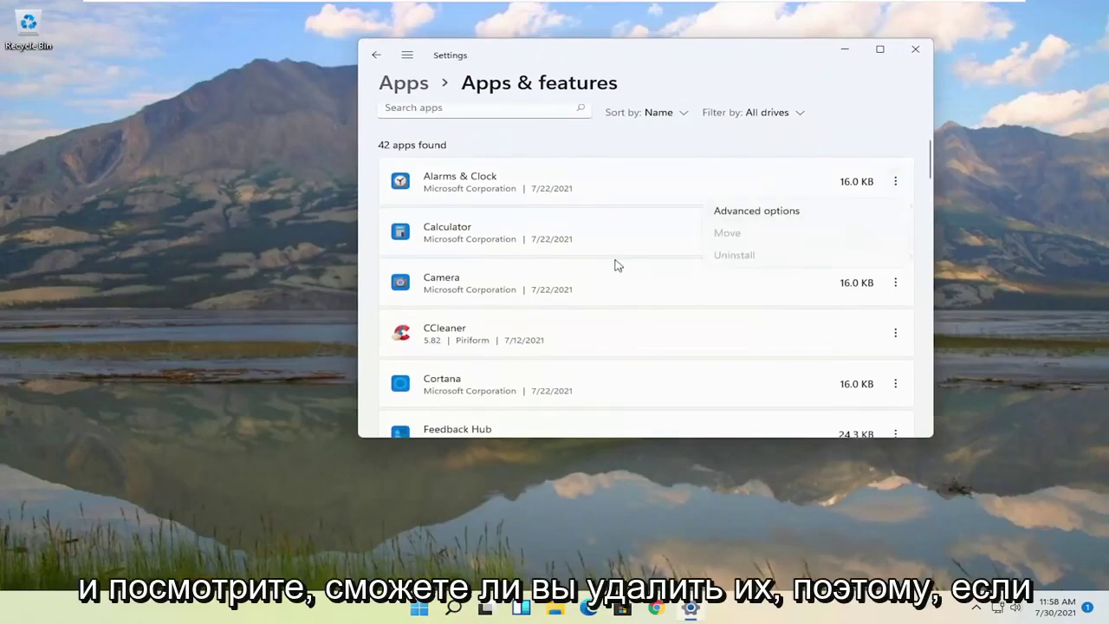
pyautogui.click(580, 234)
pyautogui.scroll(-1, 687, 330)
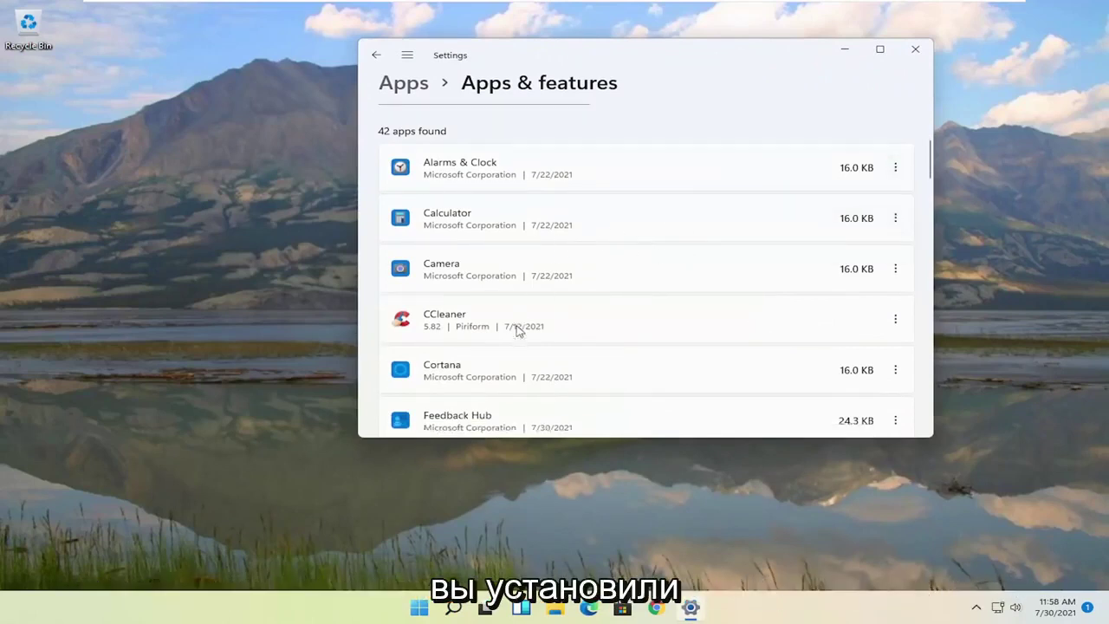
pyautogui.click(894, 283)
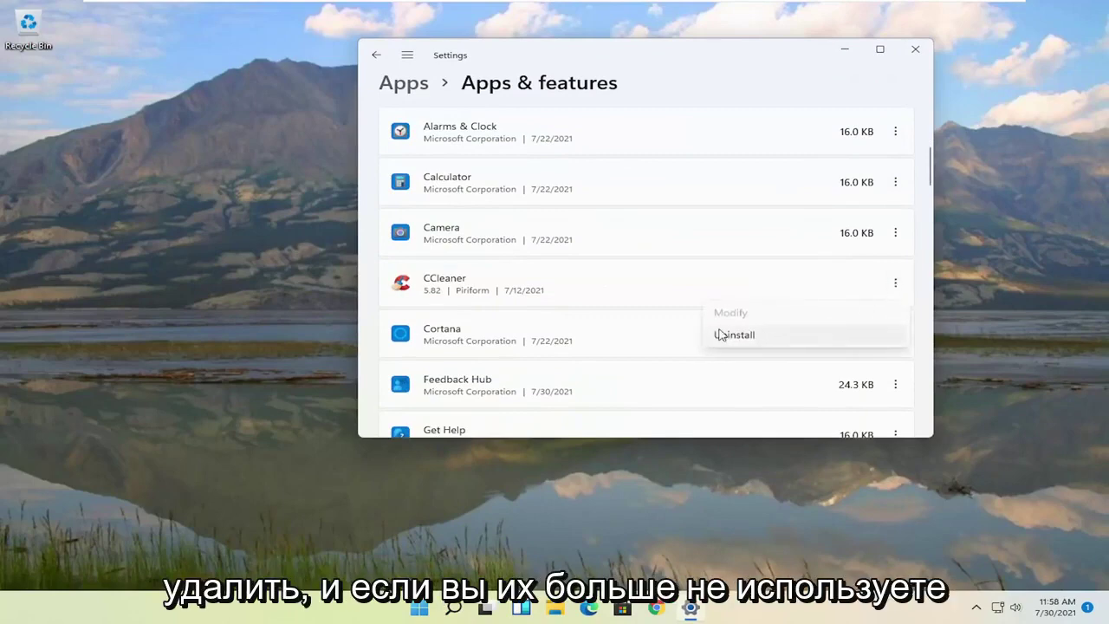
pyautogui.click(732, 58)
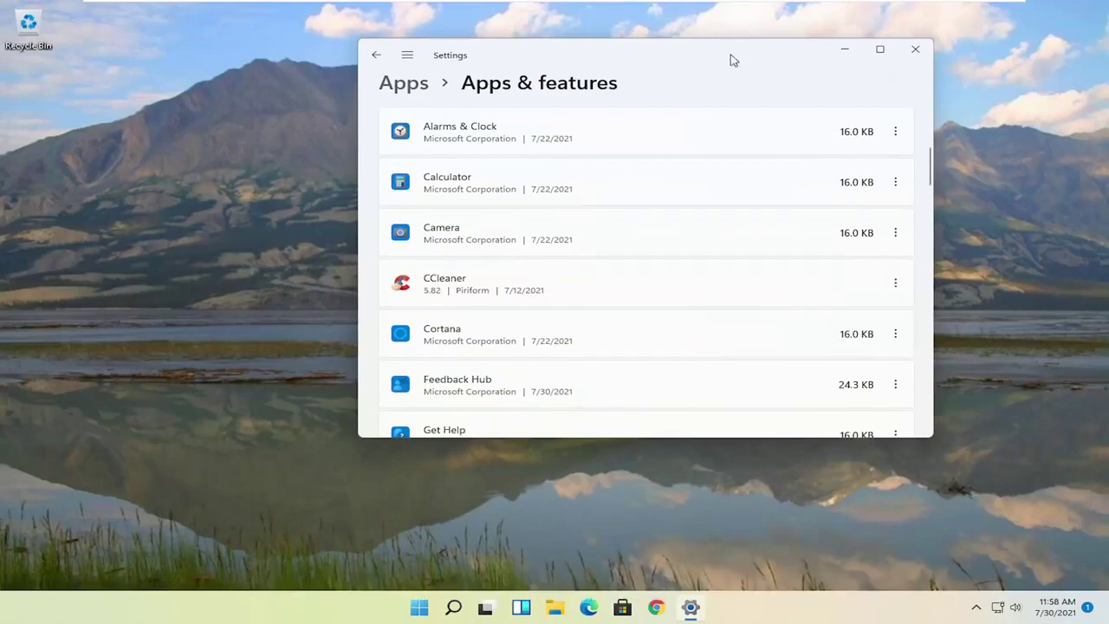
pyautogui.click(915, 50)
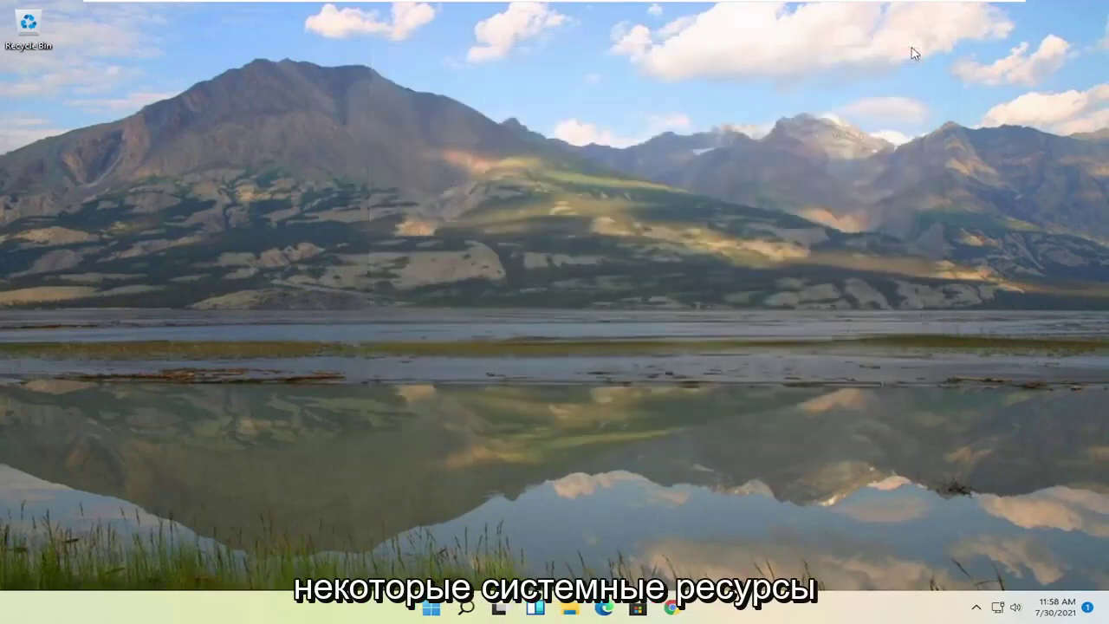
# Search Windows for "disk clean" and open Disk Cleanup for the C: drive.
pyautogui.click(444, 609)
pyautogui.write('di')
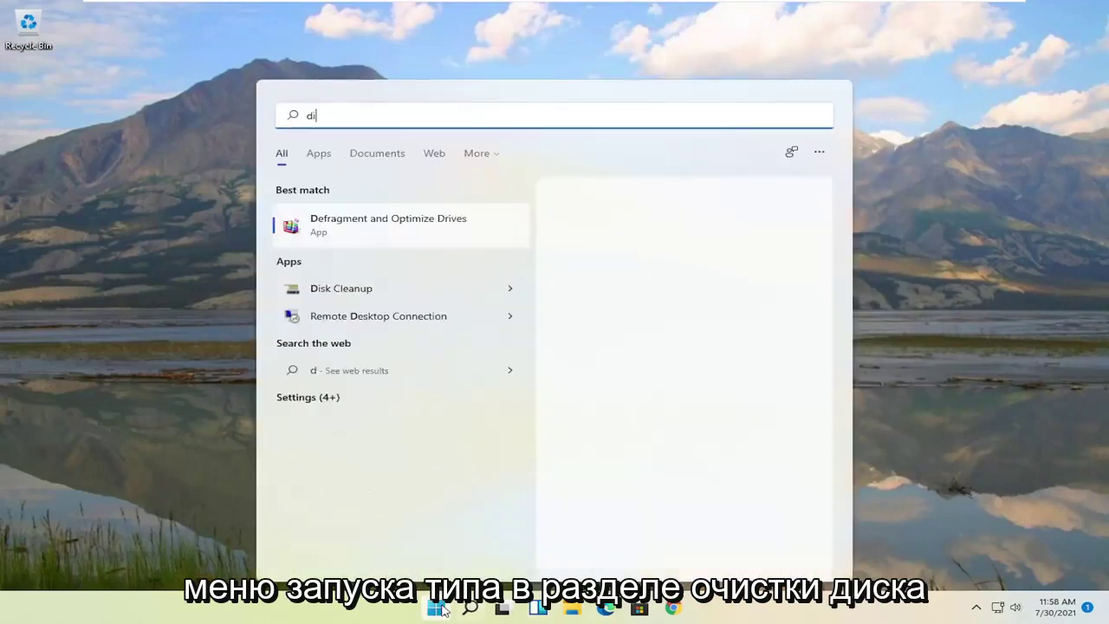
pyautogui.write('sk clean')
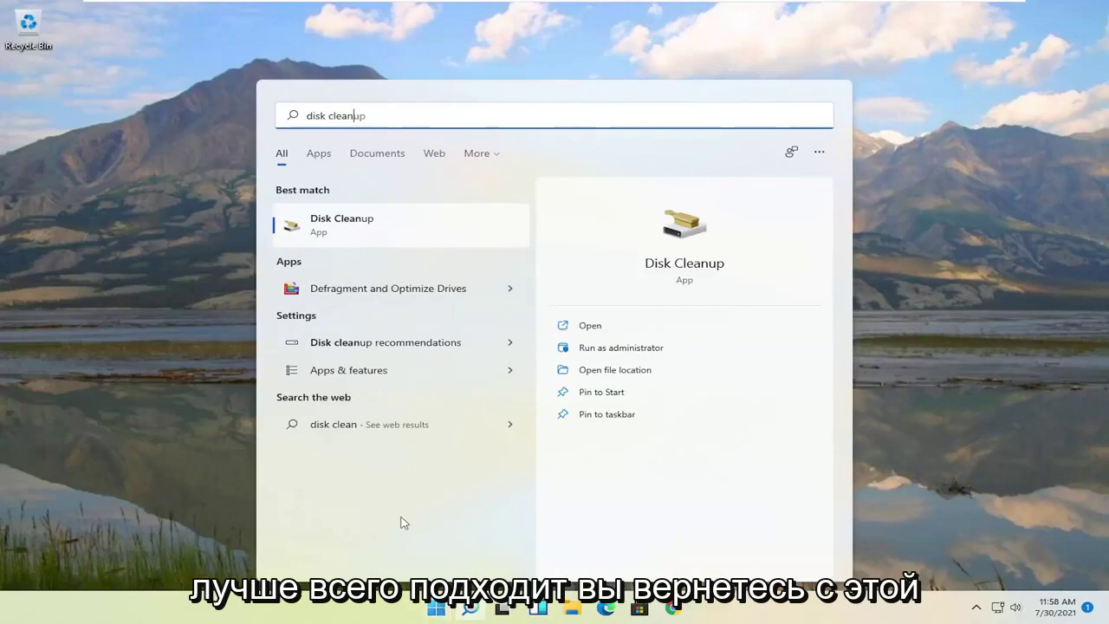
pyautogui.click(342, 222)
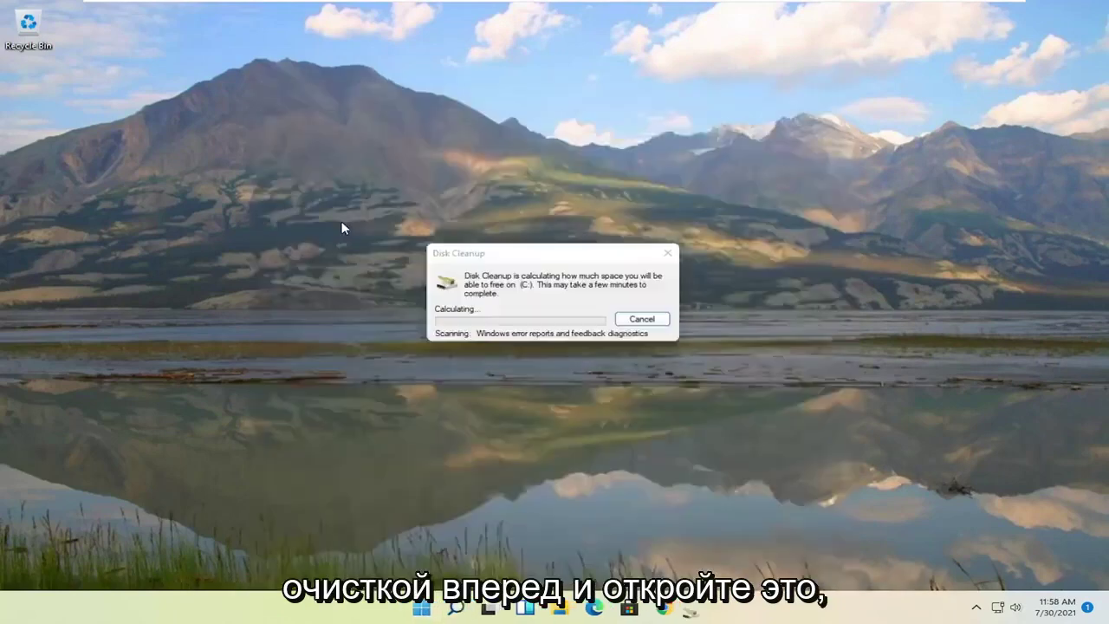
pyautogui.moveTo(213, 47); pyautogui.dragTo(562, 131)
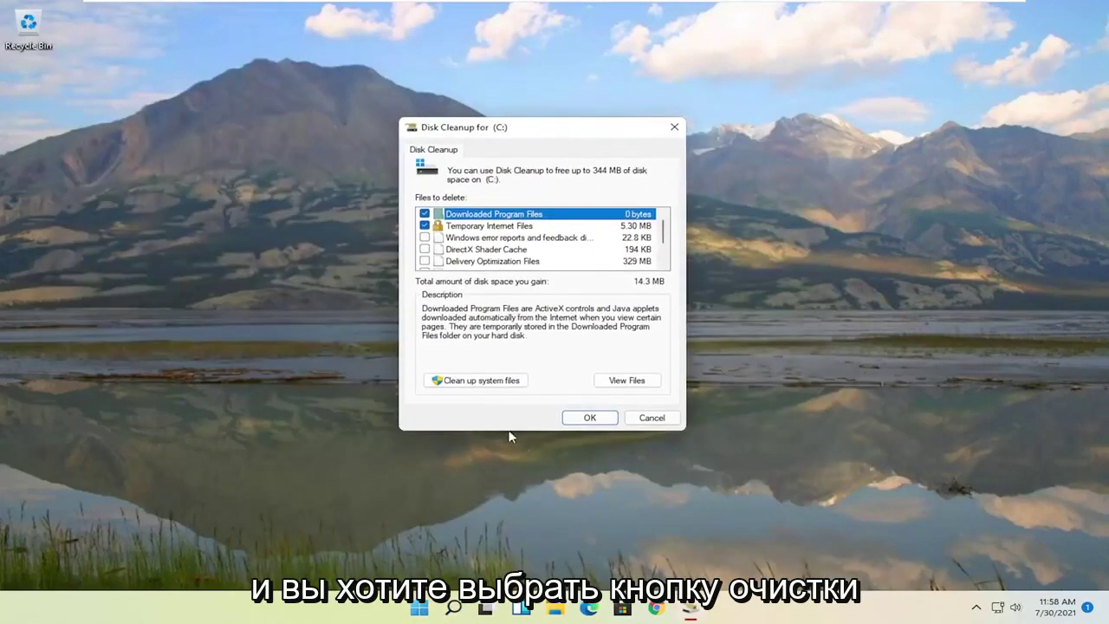
# Rescan C: with system files included and permanently delete the file categories preselected in Disk Cleanup.
pyautogui.click(480, 380)
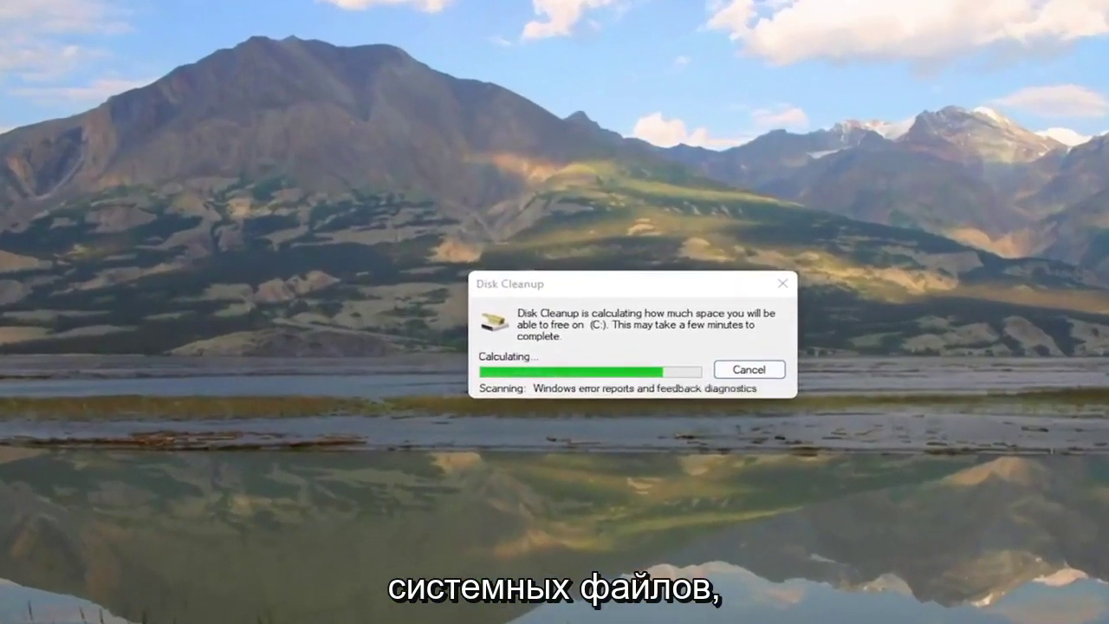
pyautogui.moveTo(240, 44); pyautogui.dragTo(590, 86)
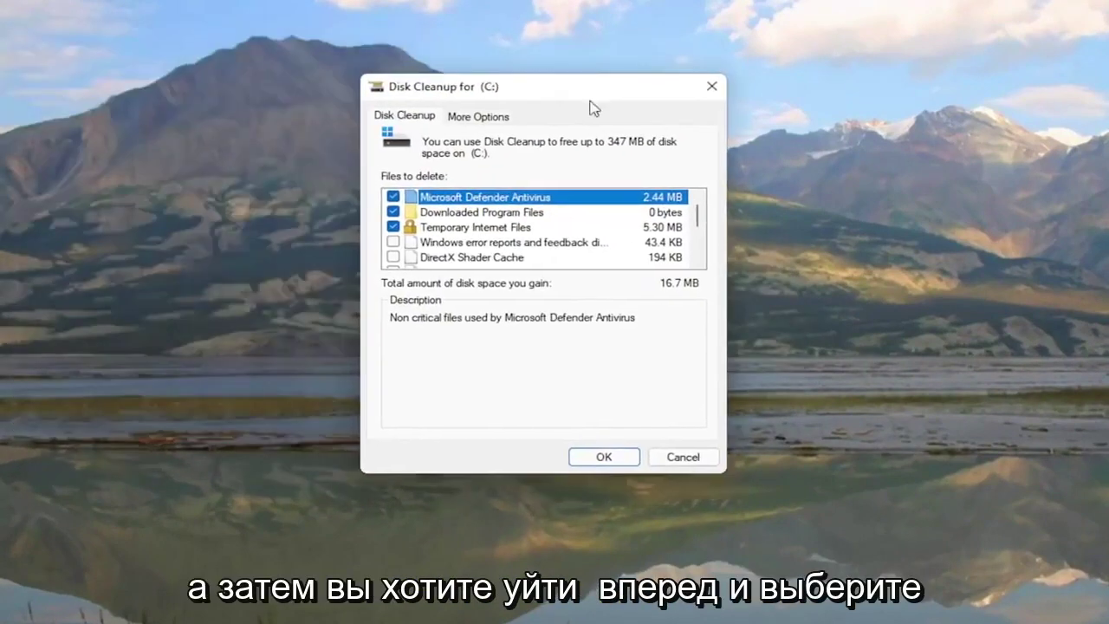
pyautogui.click(604, 457)
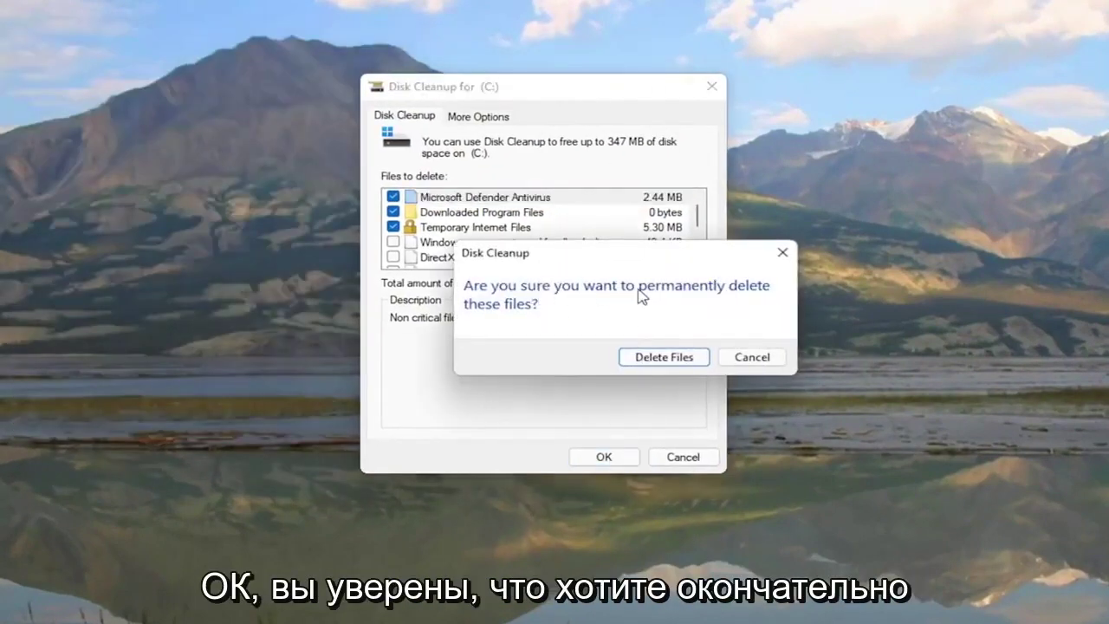
pyautogui.click(653, 360)
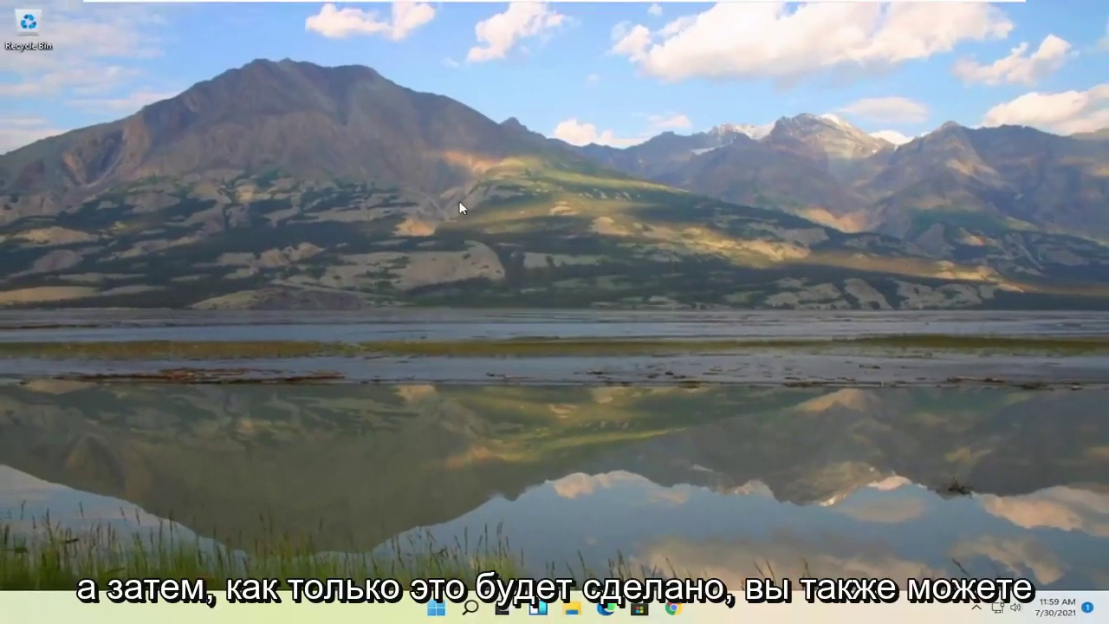
# Search Windows for "disk defra", open Defragment and Optimize Drives, and optimize the C: drive, closing the window when it finishes.
pyautogui.click(470, 606)
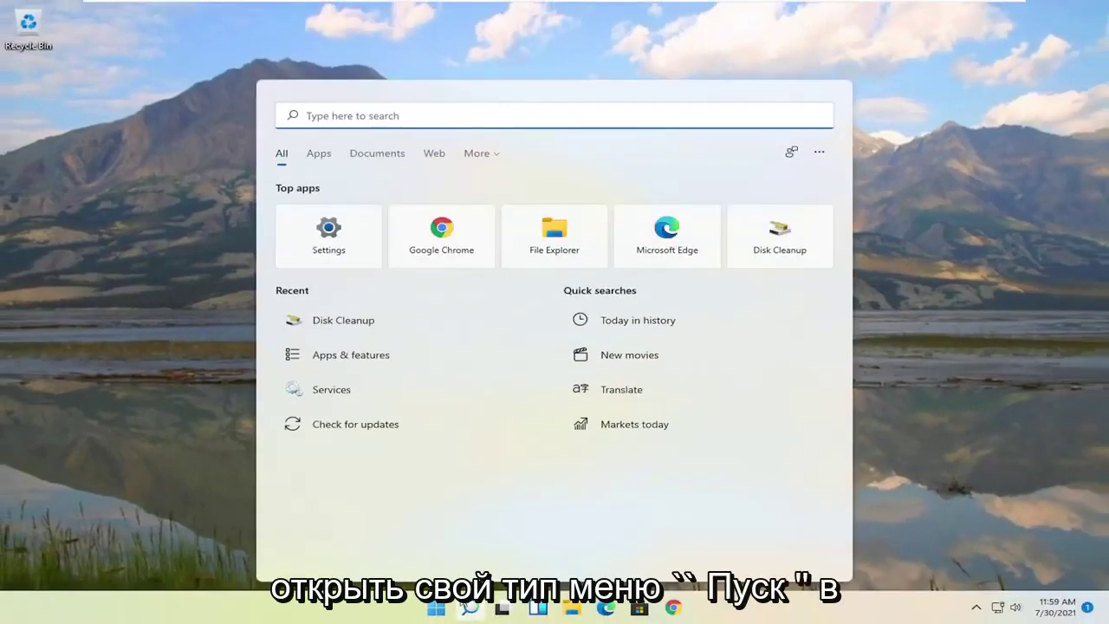
pyautogui.write('d')
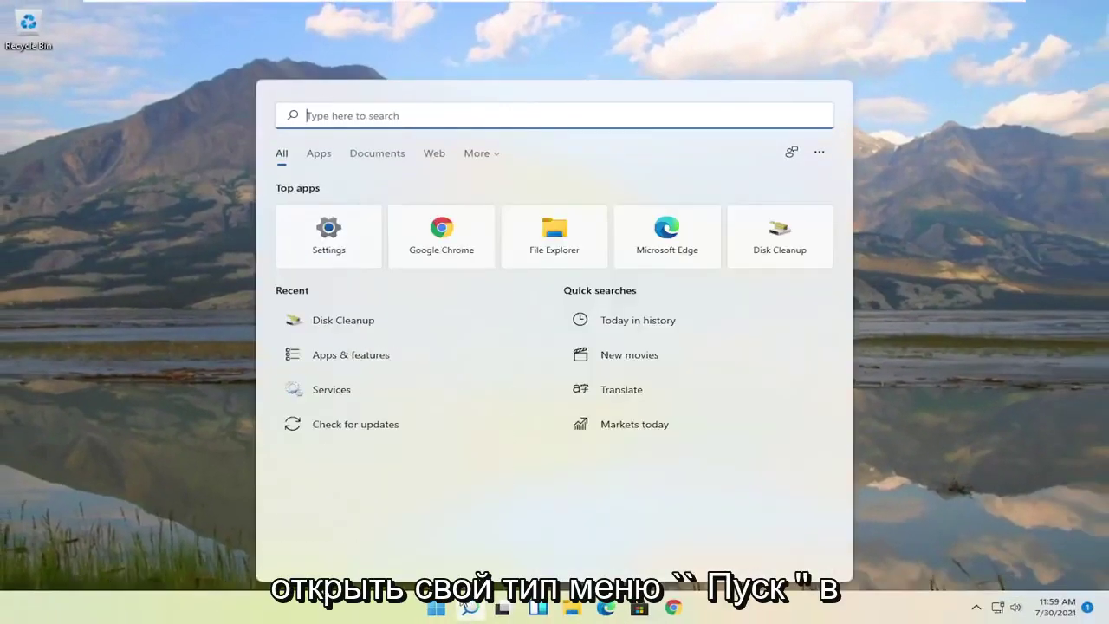
pyautogui.write('disk defra')
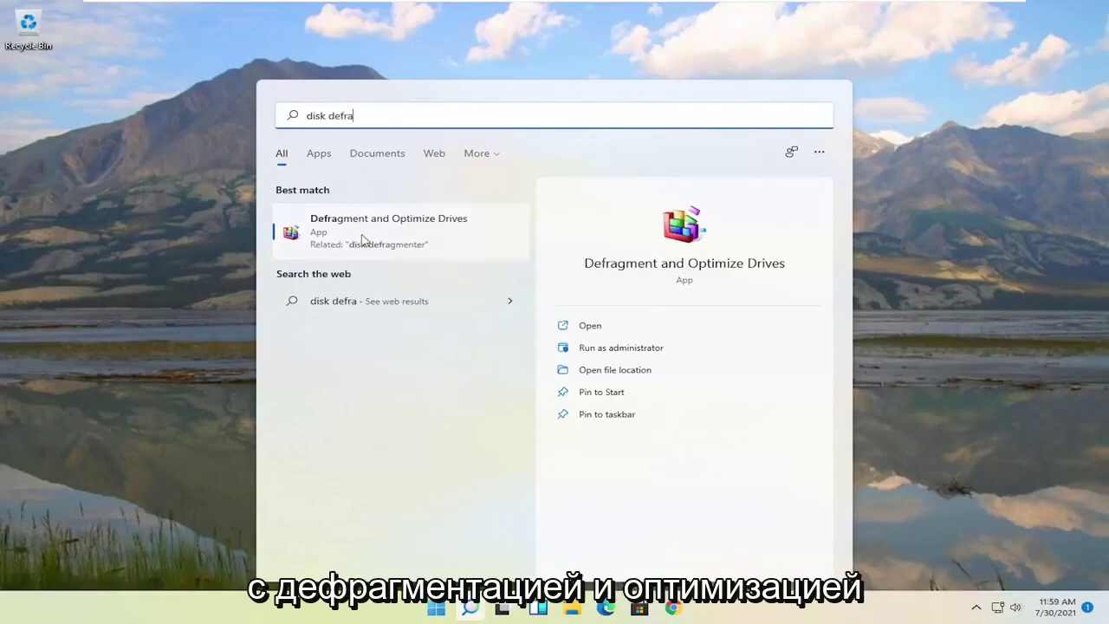
pyautogui.click(364, 238)
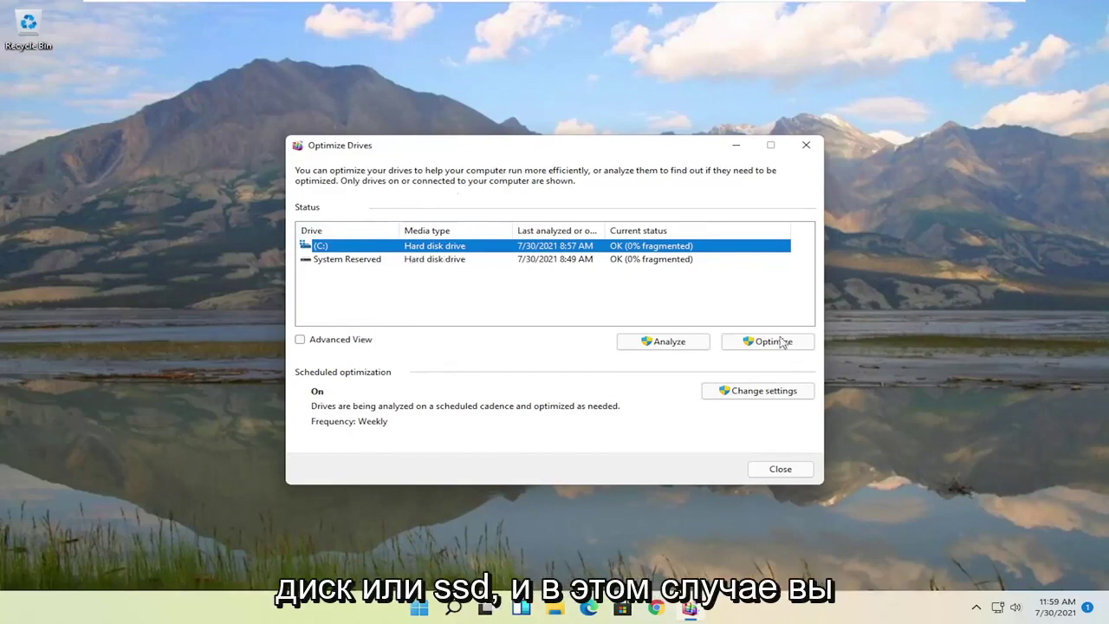
pyautogui.click(750, 345)
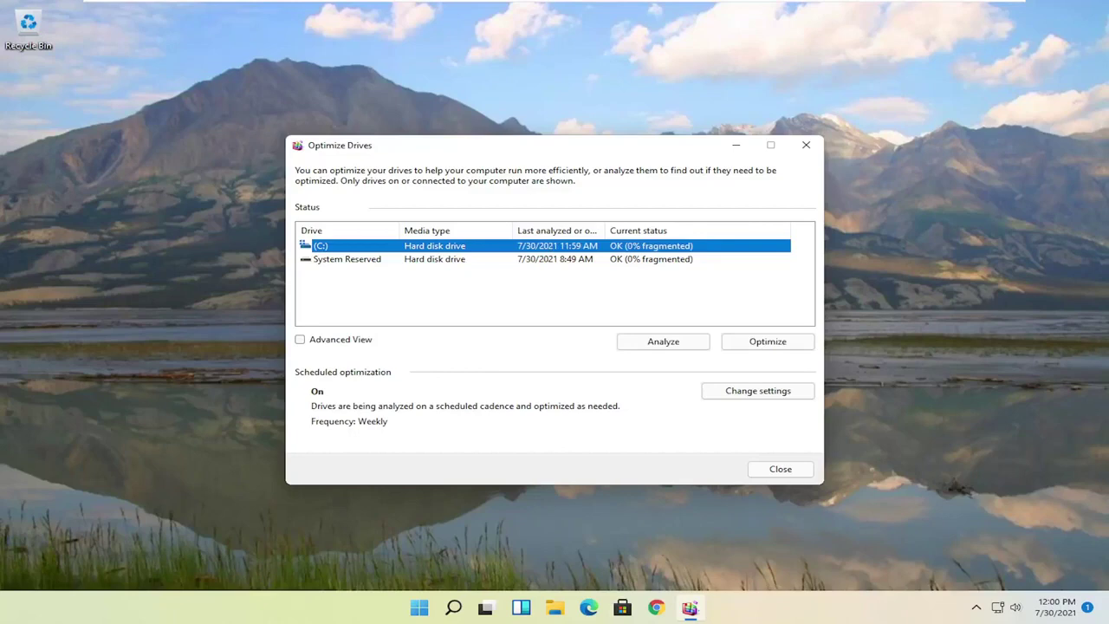
pyautogui.click(806, 144)
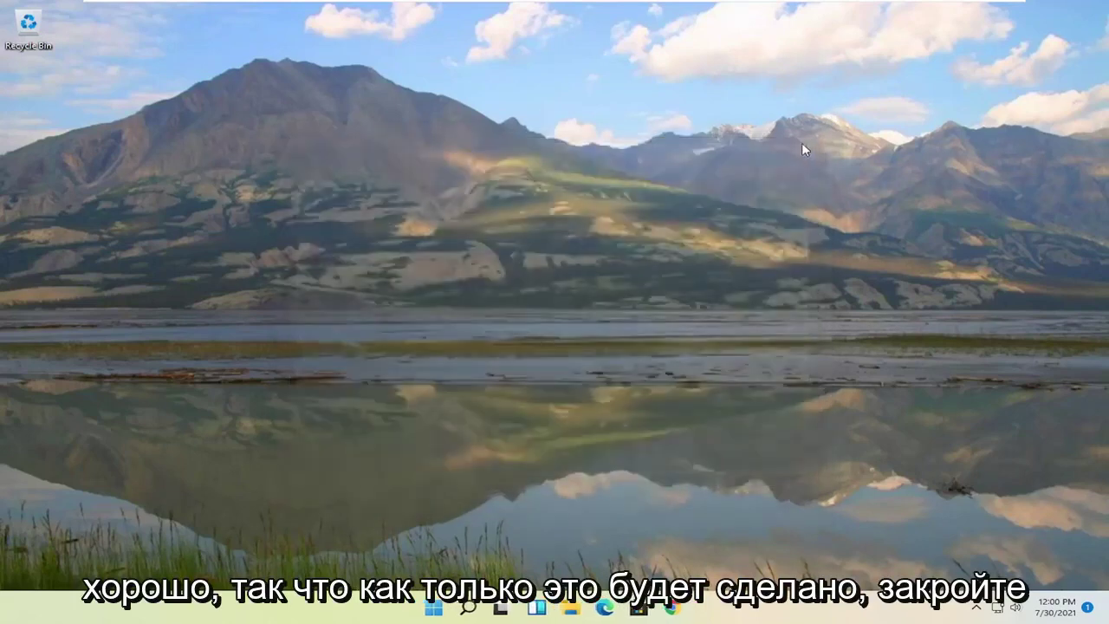
# Search Windows for "cmd" and open Command Prompt as administrator, allowing it to make changes to the device.
pyautogui.click(471, 607)
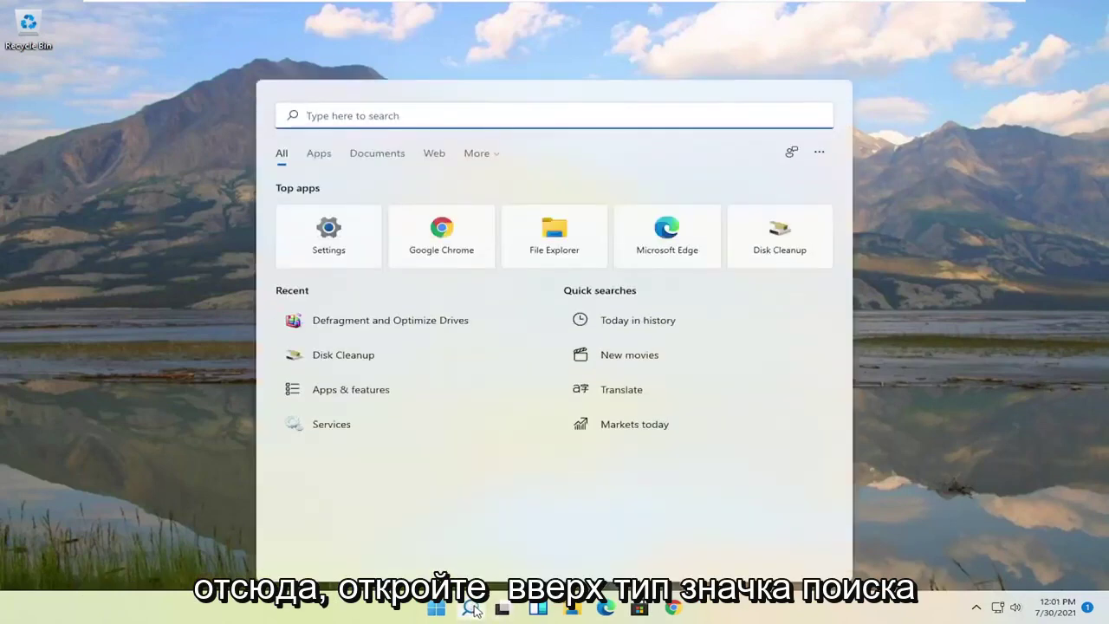
pyautogui.write('cmd')
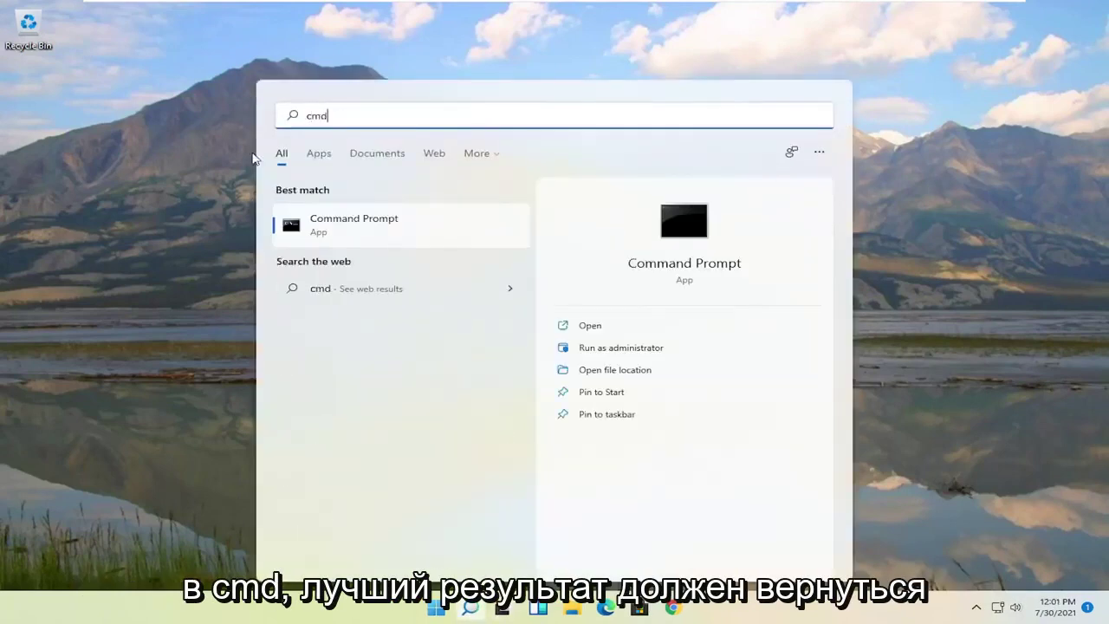
pyautogui.rightClick(342, 235)
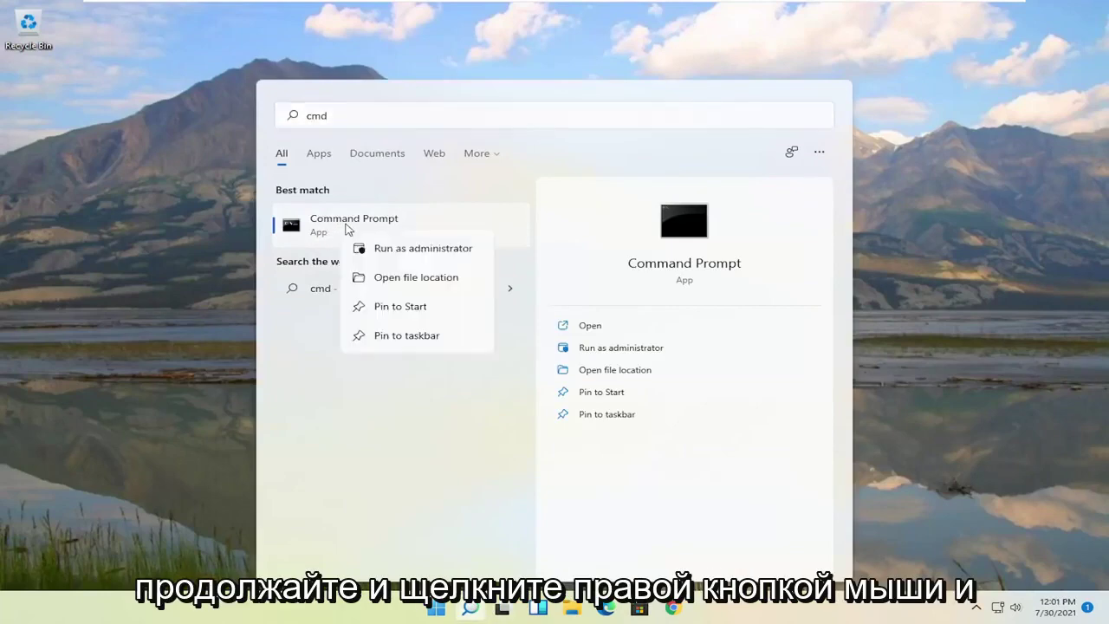
pyautogui.click(399, 250)
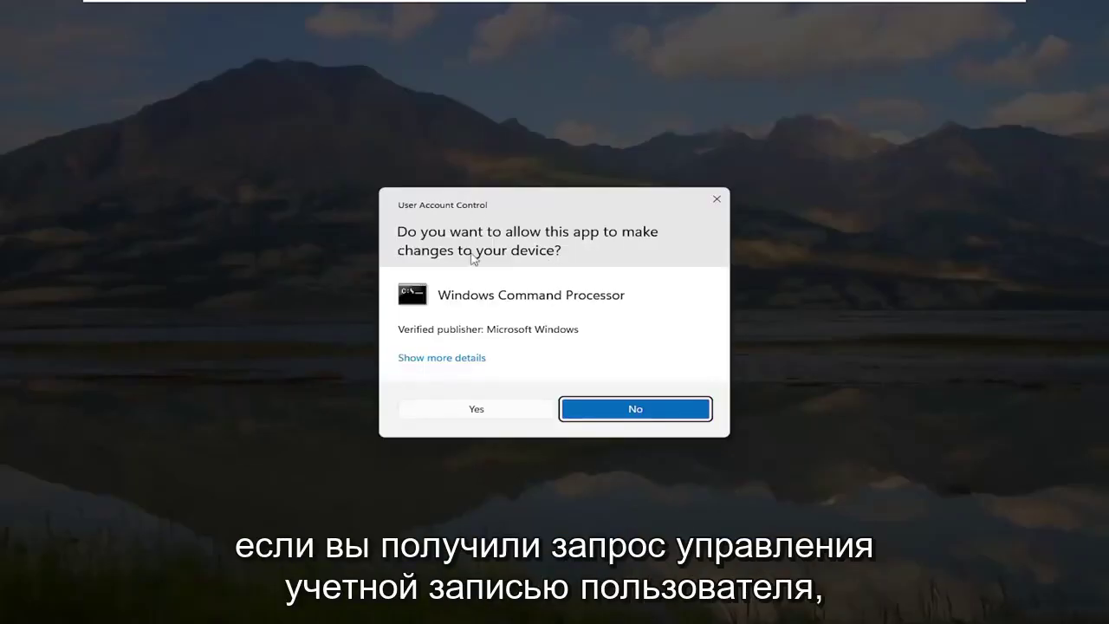
pyautogui.click(473, 411)
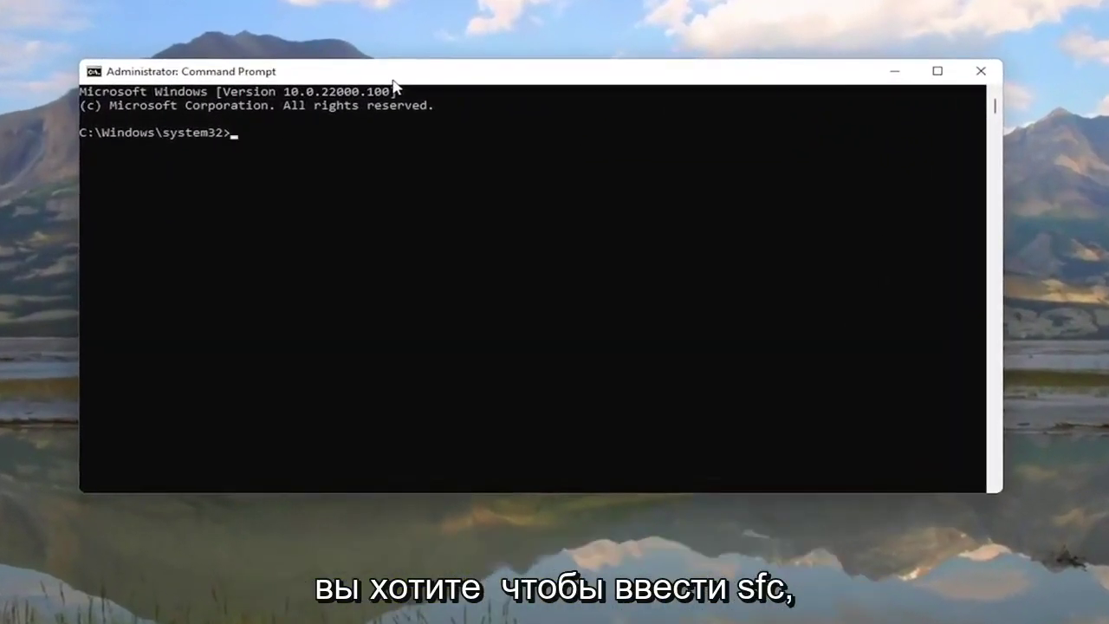
# Run a system file check with "sfc /scannow" and close Command Prompt once the scan completes.
pyautogui.write('sfc /scannow')
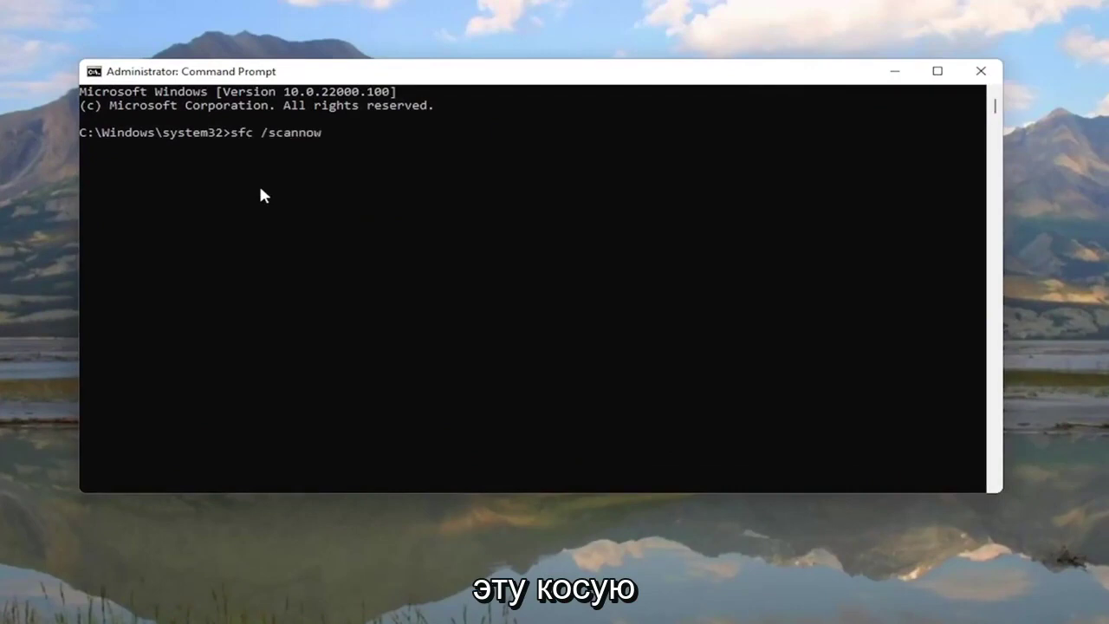
pyautogui.press('Return')
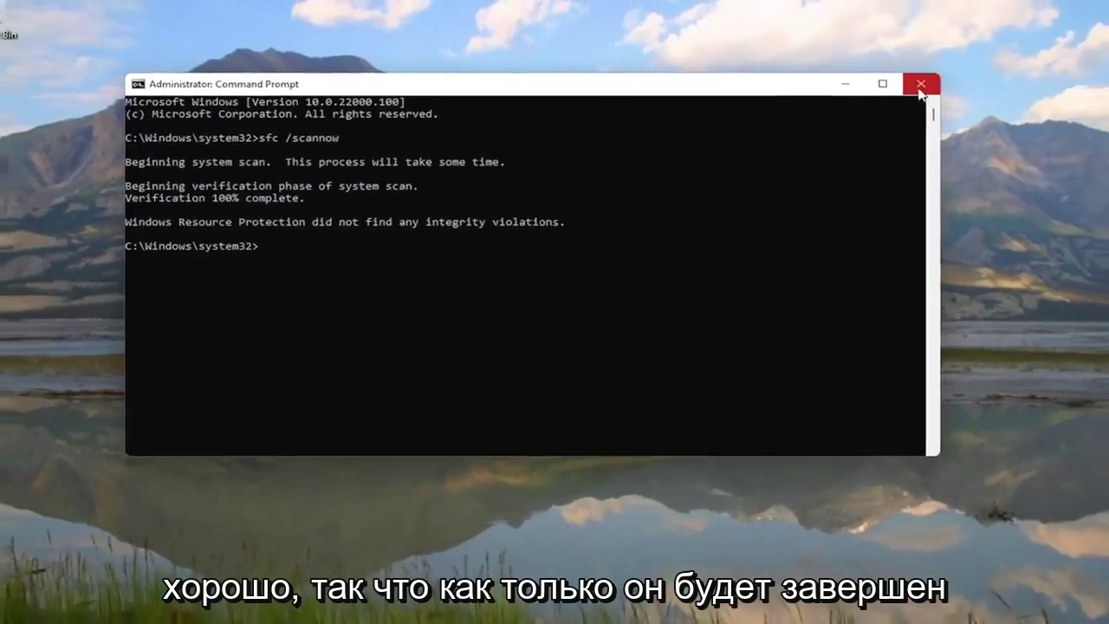
pyautogui.click(884, 74)
# Restart the computer.
pyautogui.rightClick(436, 610)
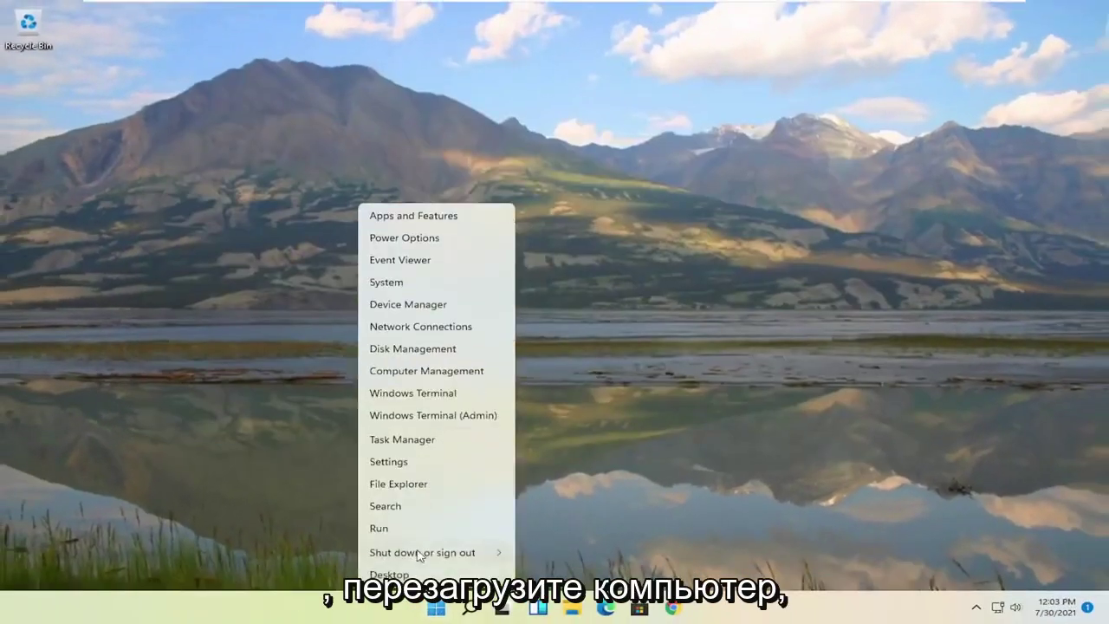
pyautogui.moveTo(419, 554)
pyautogui.click(539, 575)
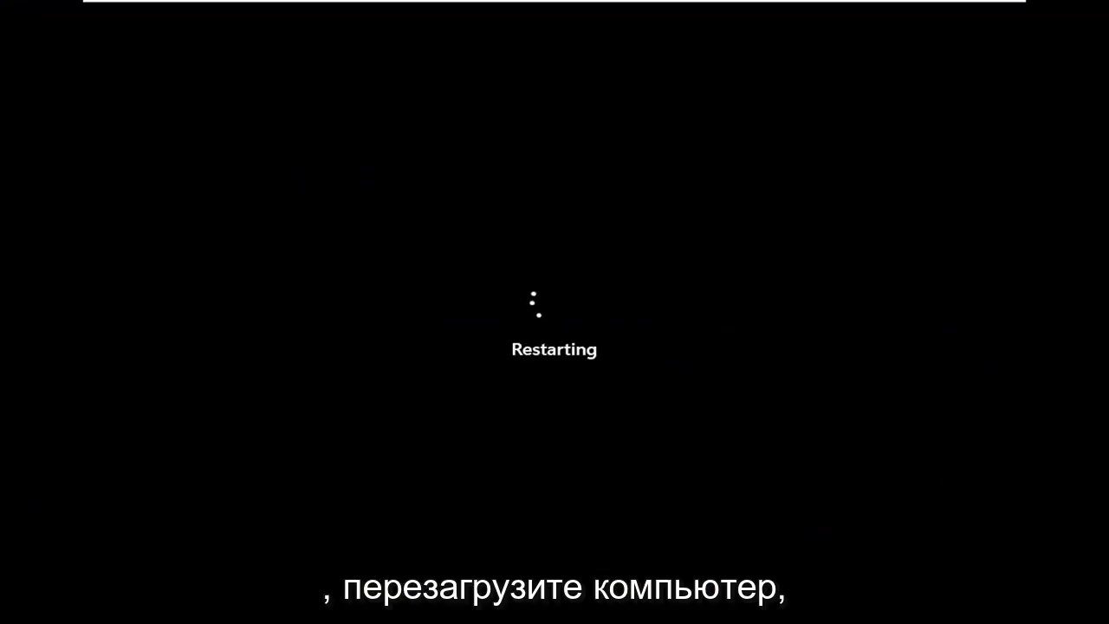